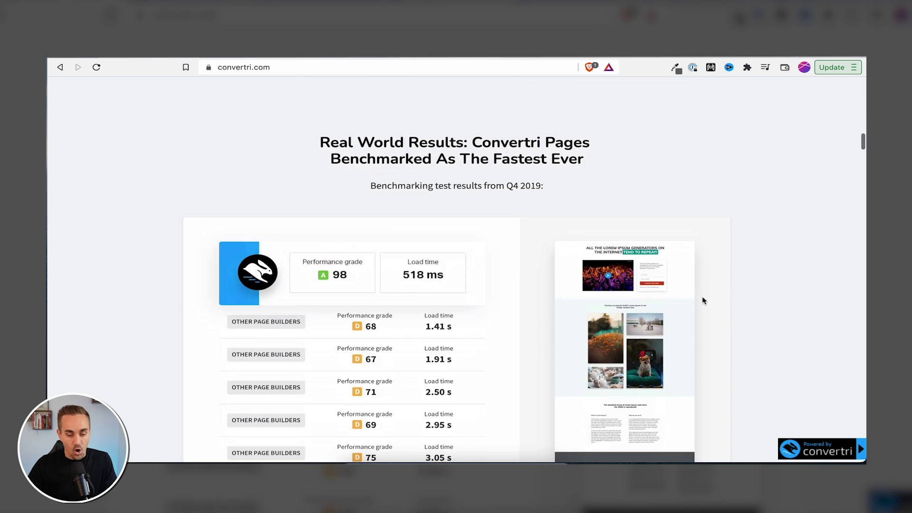
# Review Convertri's benchmark table and the mobile and desktop PageSpeed Insights results for the hq.majorimpactmedia.com acquisition-yt page.
pyautogui.scroll(-2, 703, 300)
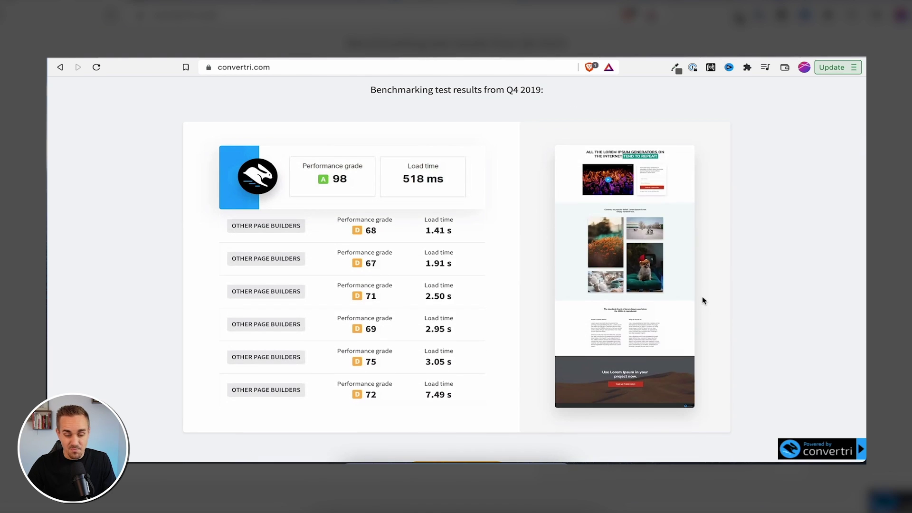
pyautogui.scroll(1, 703, 301)
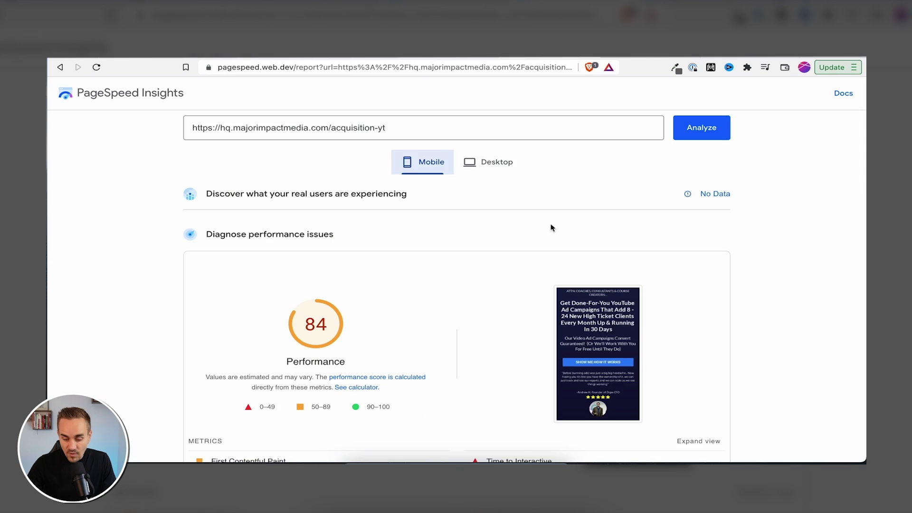
pyautogui.scroll(-1, 611, 235)
pyautogui.scroll(-1, 612, 234)
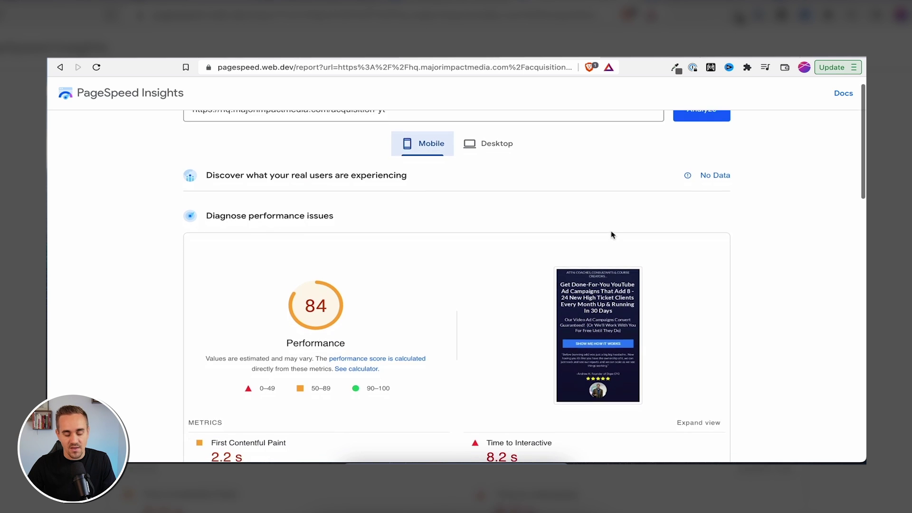
pyautogui.scroll(-1, 612, 235)
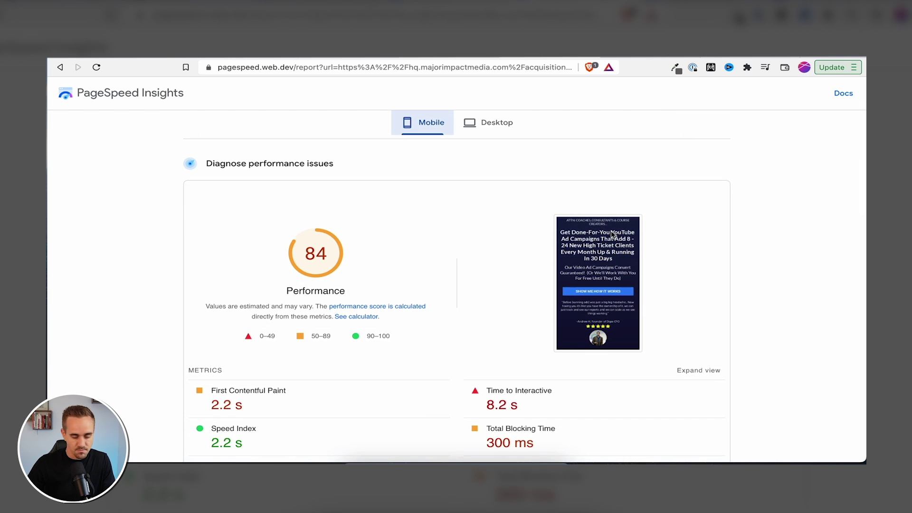
pyautogui.click(499, 124)
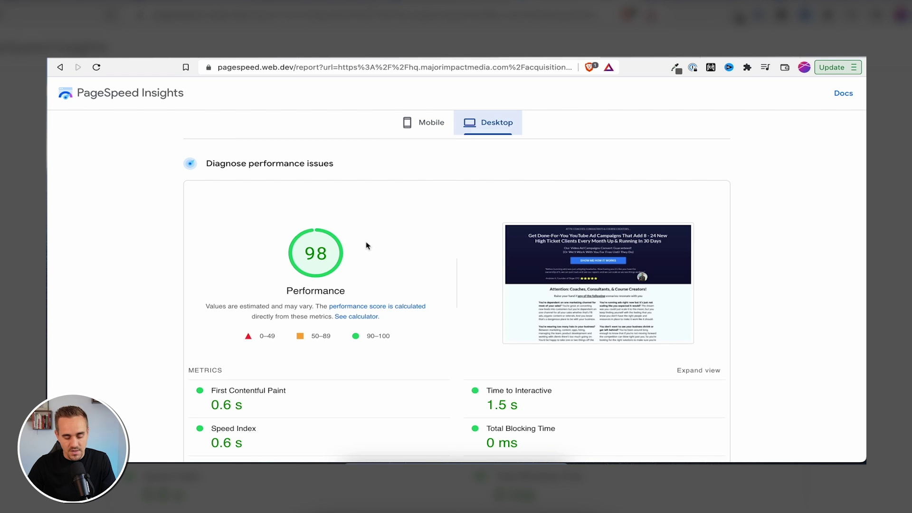
pyautogui.click(422, 125)
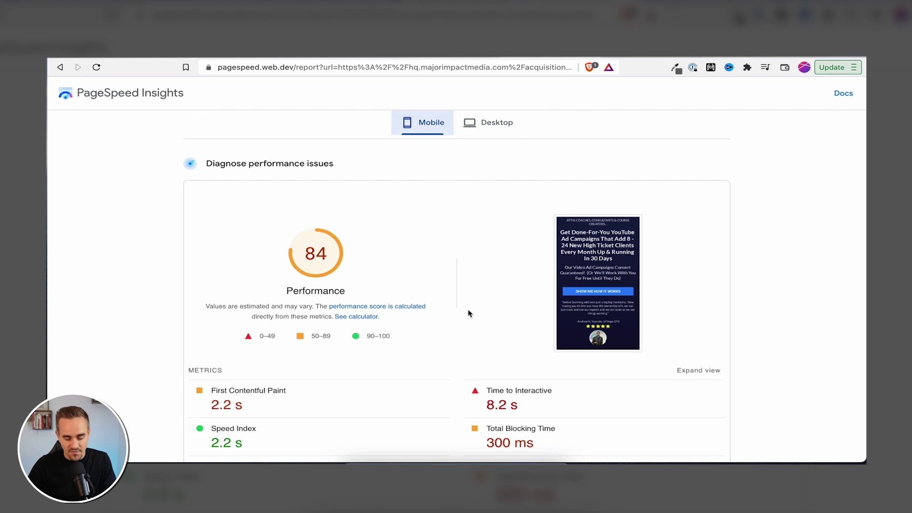
pyautogui.scroll(-2, 468, 311)
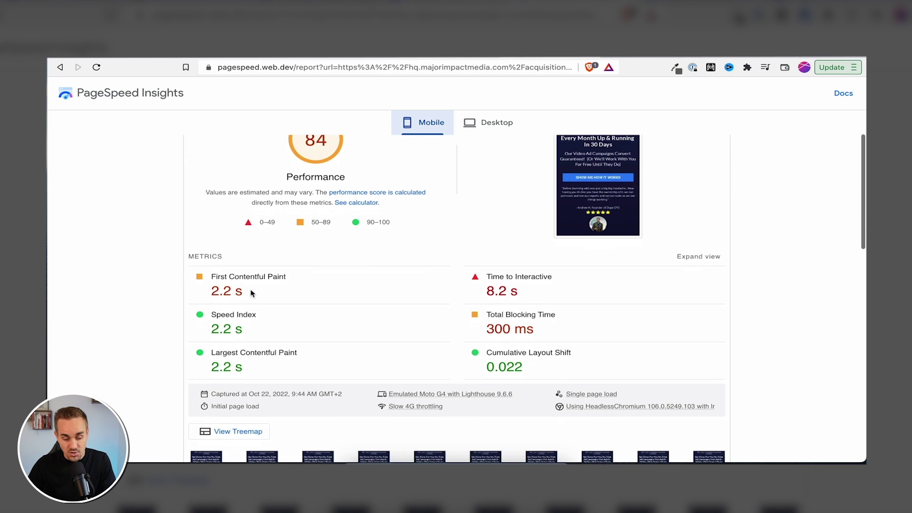
pyautogui.scroll(-2, 503, 288)
pyautogui.scroll(-1, 507, 284)
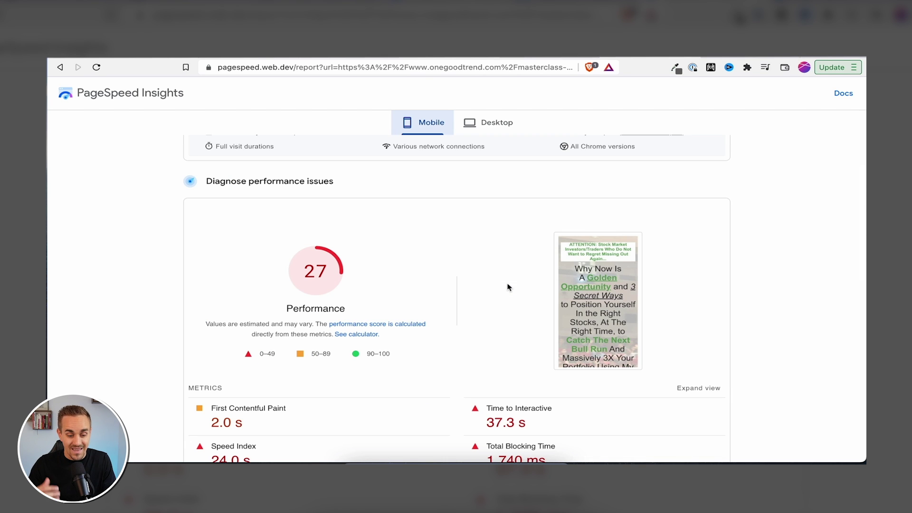
# Examine the mobile performance score and metrics in the onegoodtrend.com masterclass page's PageSpeed report, focusing on Time to Interactive.
pyautogui.scroll(-1, 508, 287)
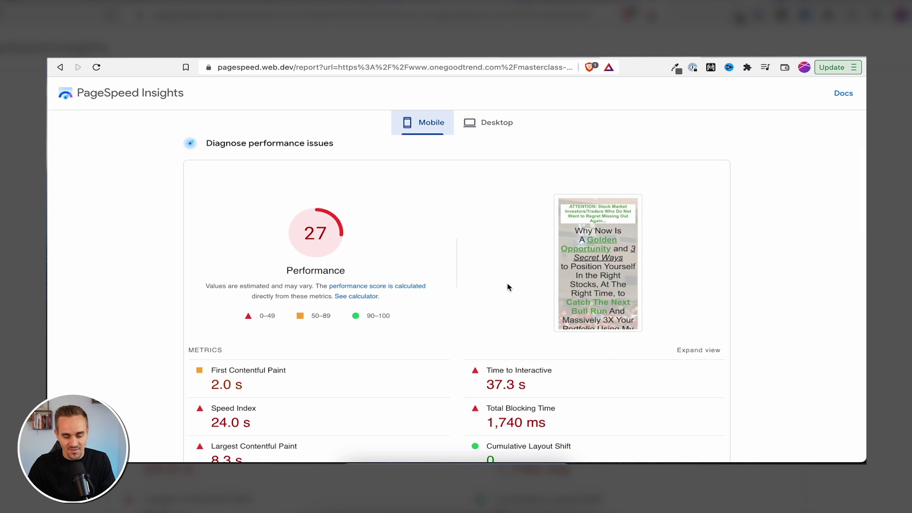
pyautogui.scroll(-2, 508, 286)
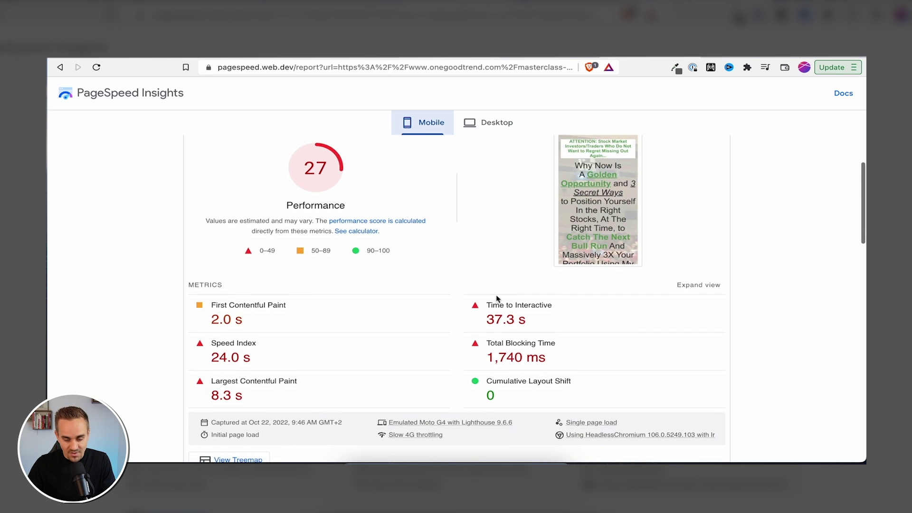
pyautogui.moveTo(485, 328); pyautogui.dragTo(521, 327)
pyautogui.click(553, 327)
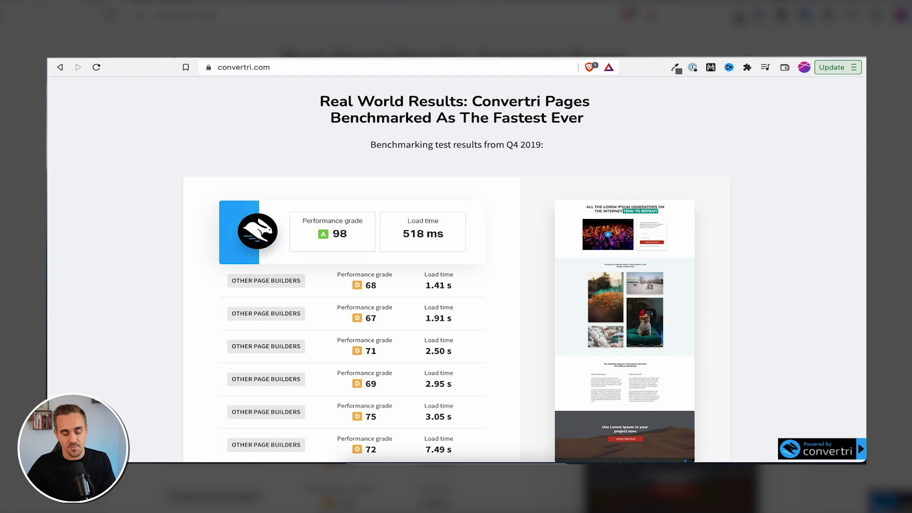
# Review the Convertri homepage from the benchmark results through custom domains and sales funnel features to the free-form editing section.
pyautogui.scroll(-8, 347, 205)
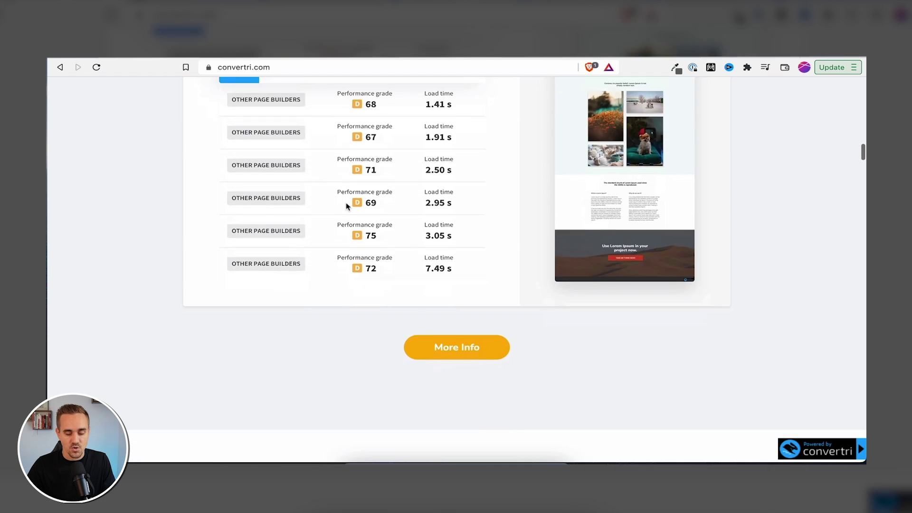
pyautogui.scroll(-10, 347, 207)
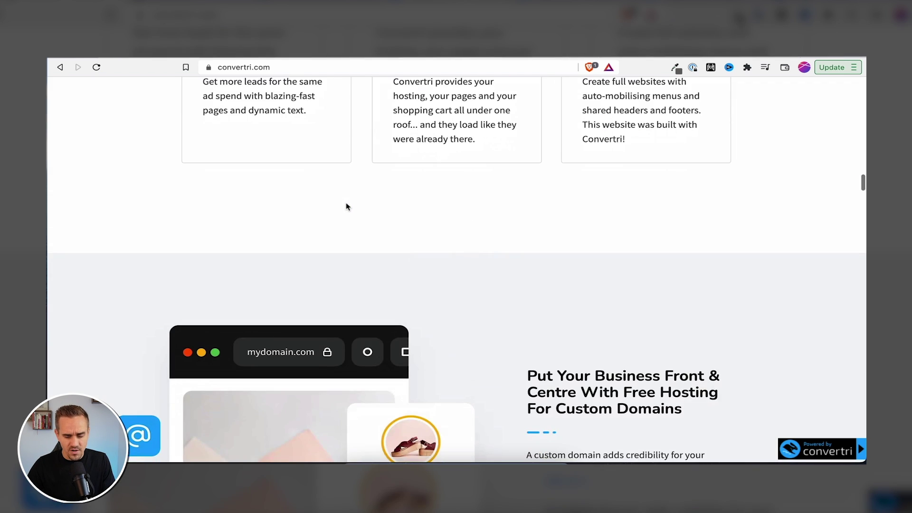
pyautogui.scroll(-10, 347, 207)
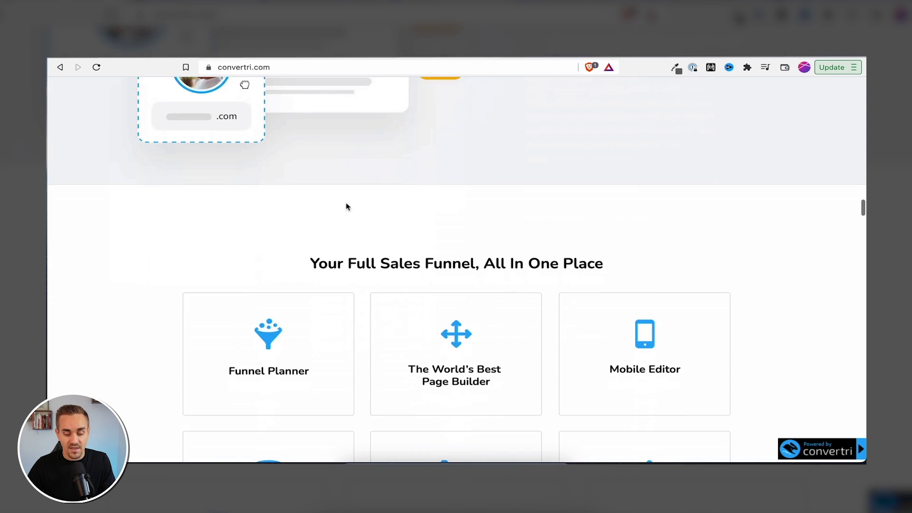
pyautogui.scroll(-5, 346, 205)
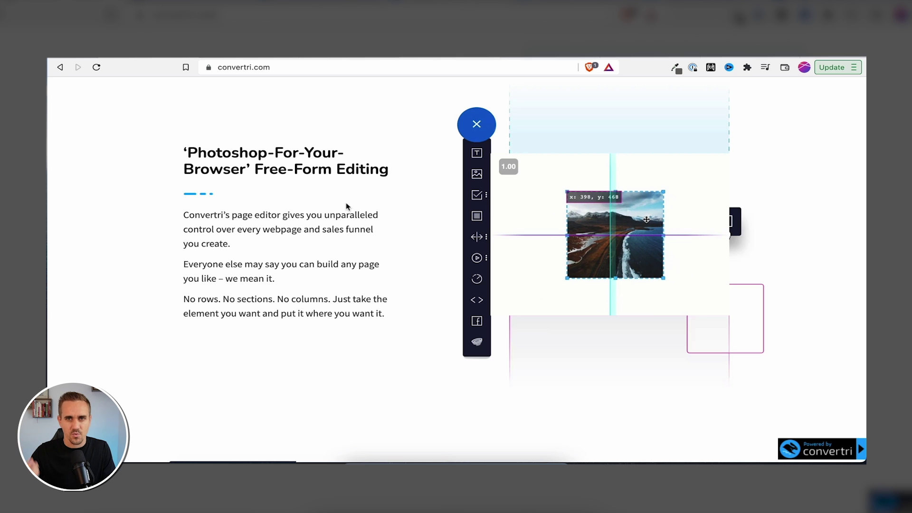
pyautogui.scroll(-5, 346, 206)
pyautogui.scroll(-6, 346, 206)
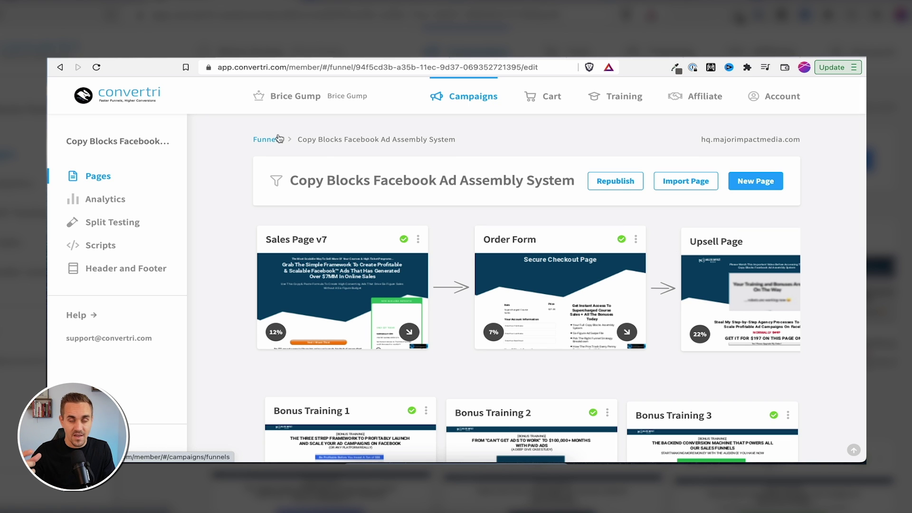
# Look through the Copy Blocks Facebook Ad Assembly System funnel's pages, including the order form, upsell, bonus trainings and sales page versions.
pyautogui.scroll(-2, 432, 298)
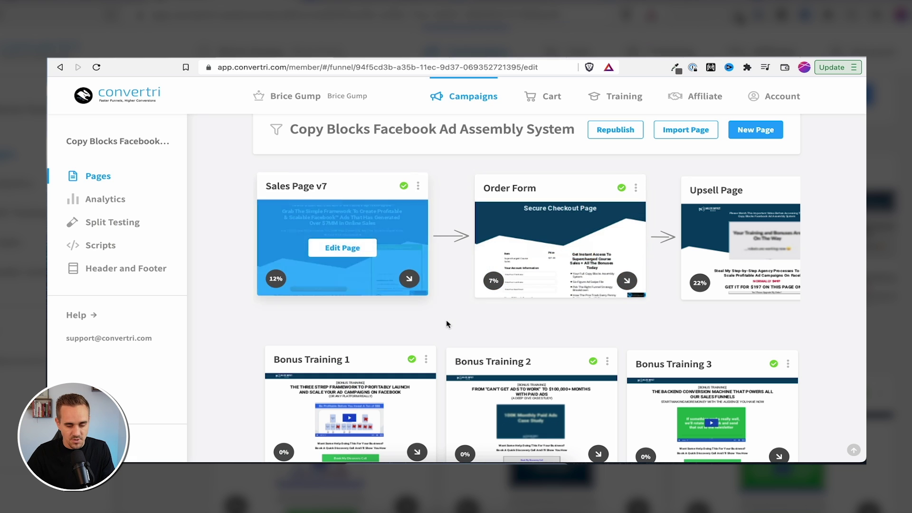
pyautogui.hscroll(2, 448, 325)
pyautogui.hscroll(4, 448, 324)
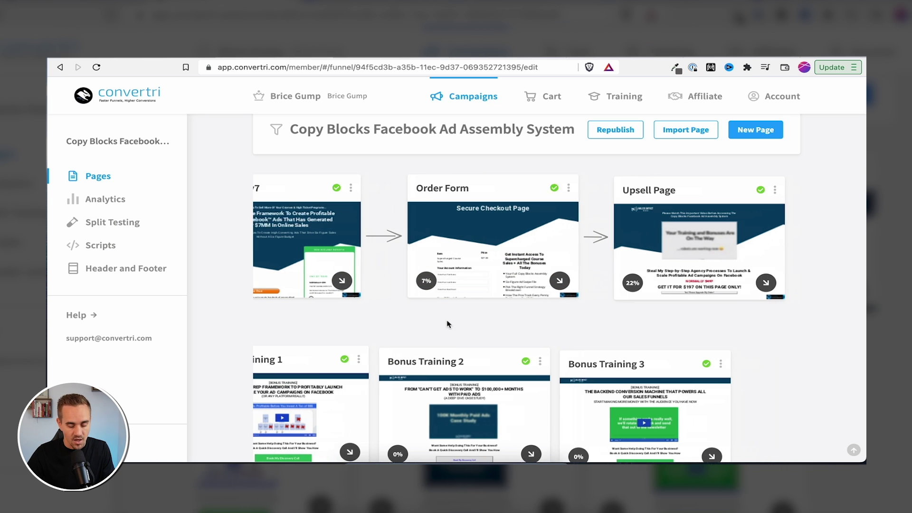
pyautogui.hscroll(-4, 448, 324)
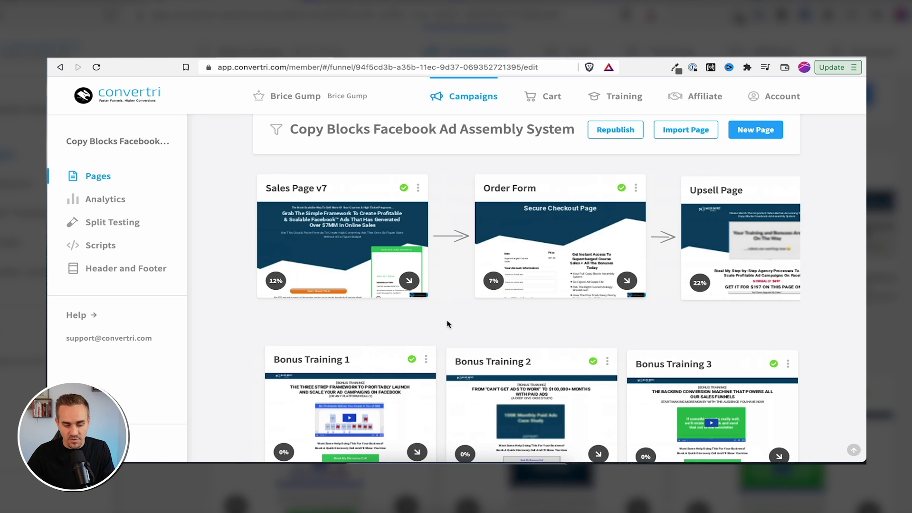
pyautogui.hscroll(4, 560, 242)
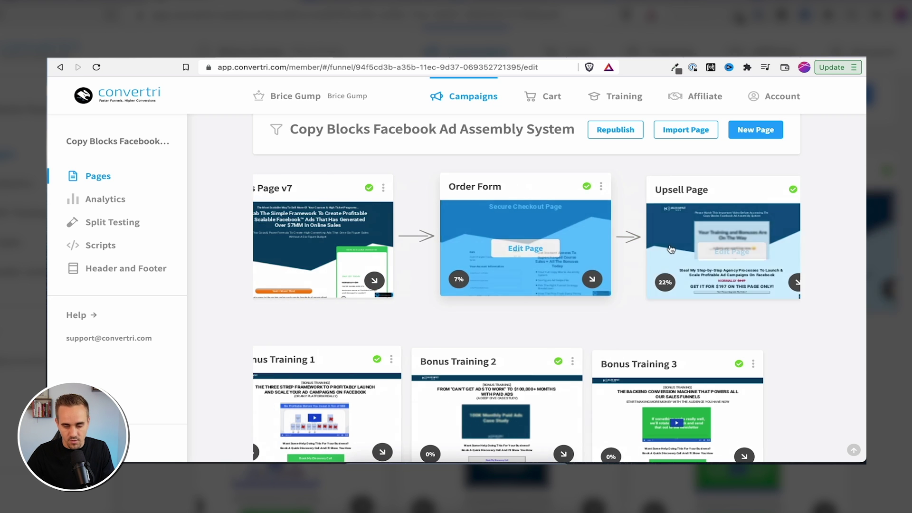
pyautogui.hscroll(-4, 717, 325)
pyautogui.scroll(-3, 714, 320)
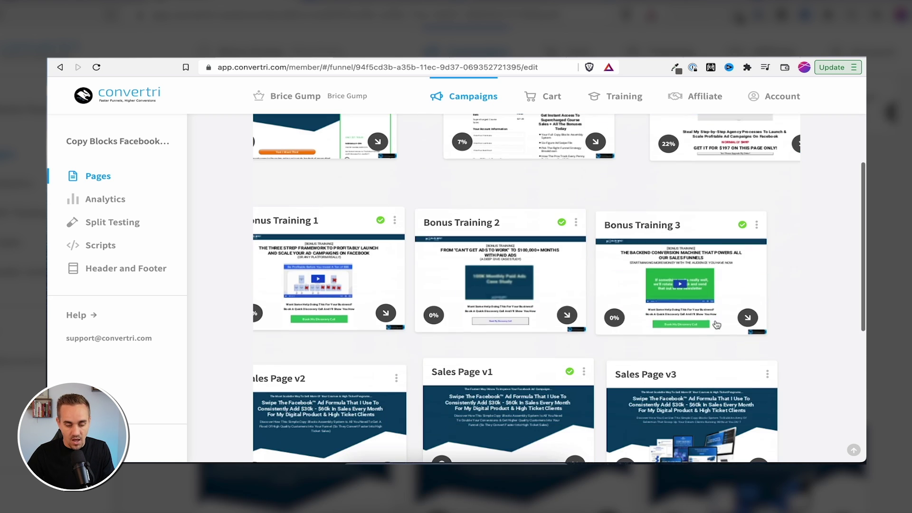
pyautogui.scroll(-2, 532, 285)
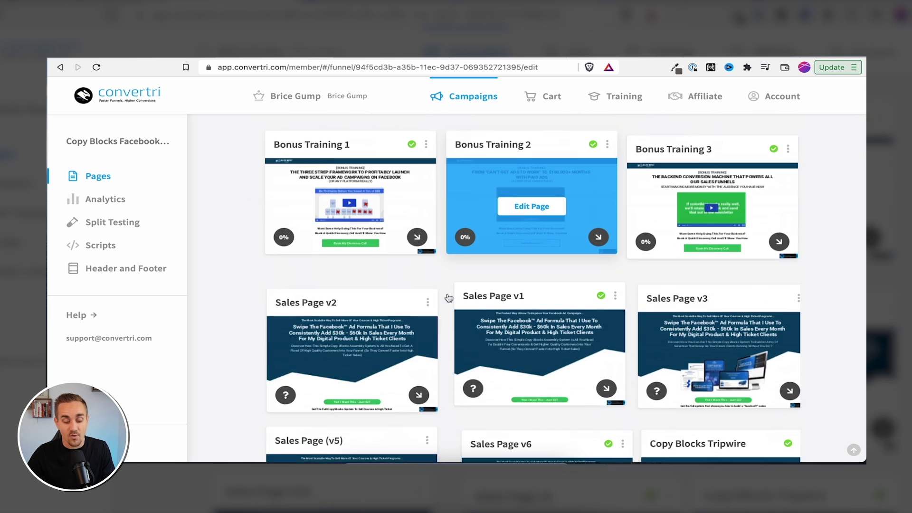
pyautogui.scroll(-3, 654, 346)
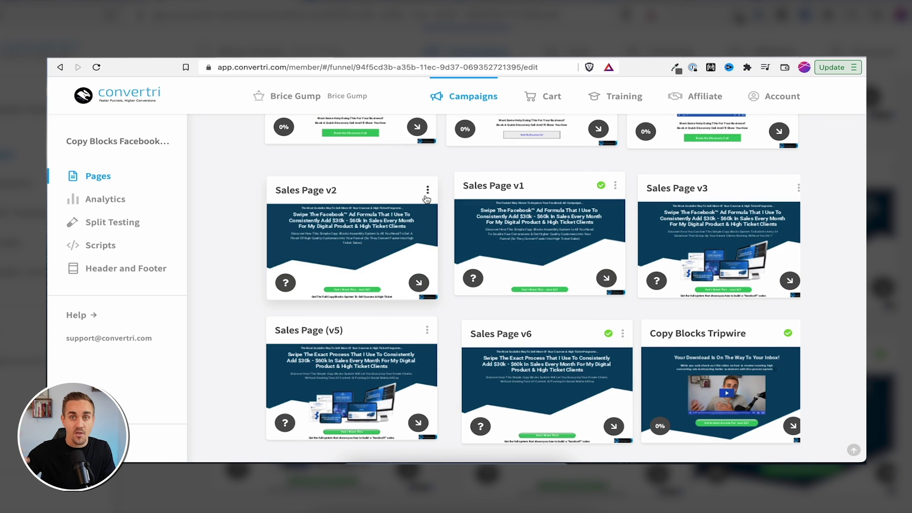
pyautogui.scroll(5, 427, 199)
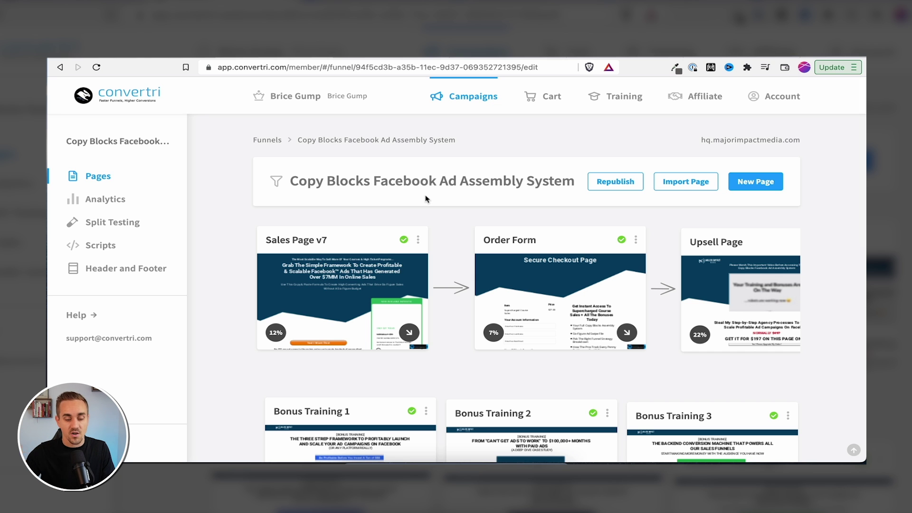
# Browse the page templates available for a new page in the Demo funnel, from the opt-in designs onward.
pyautogui.scroll(-2, 426, 198)
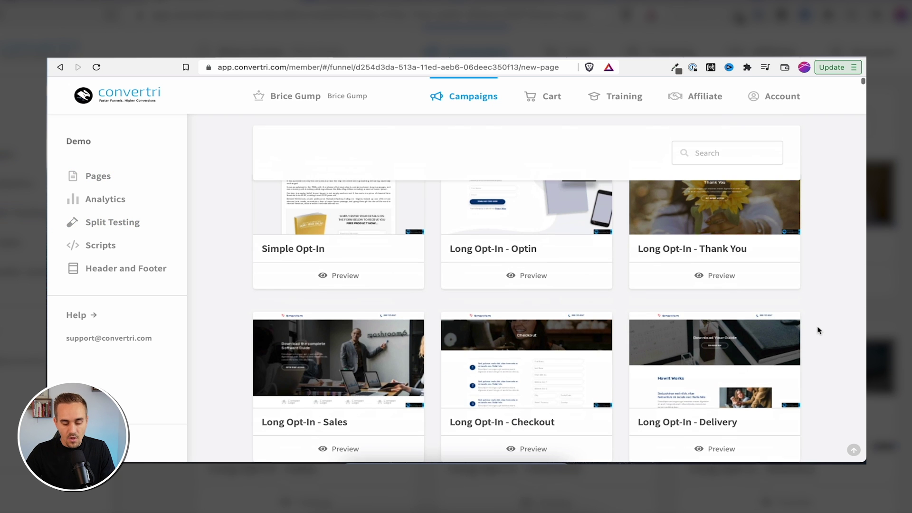
pyautogui.scroll(1, 819, 330)
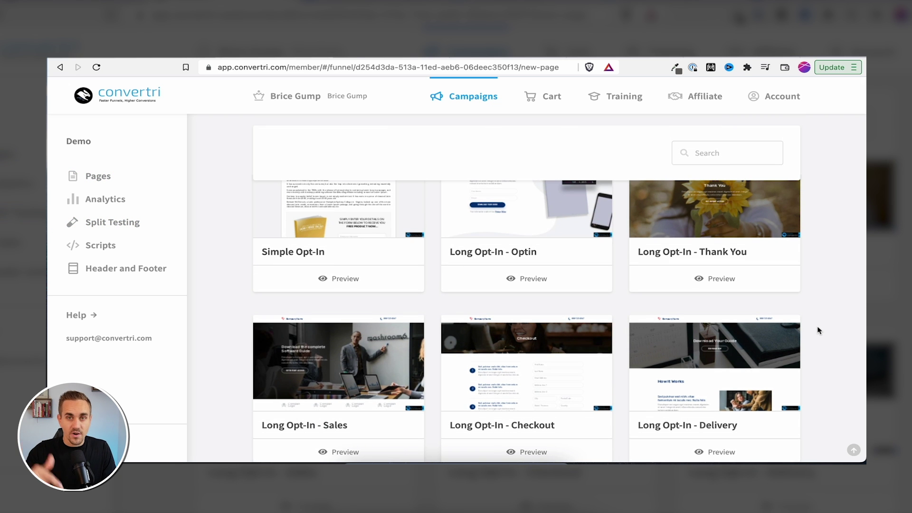
pyautogui.scroll(-3, 751, 329)
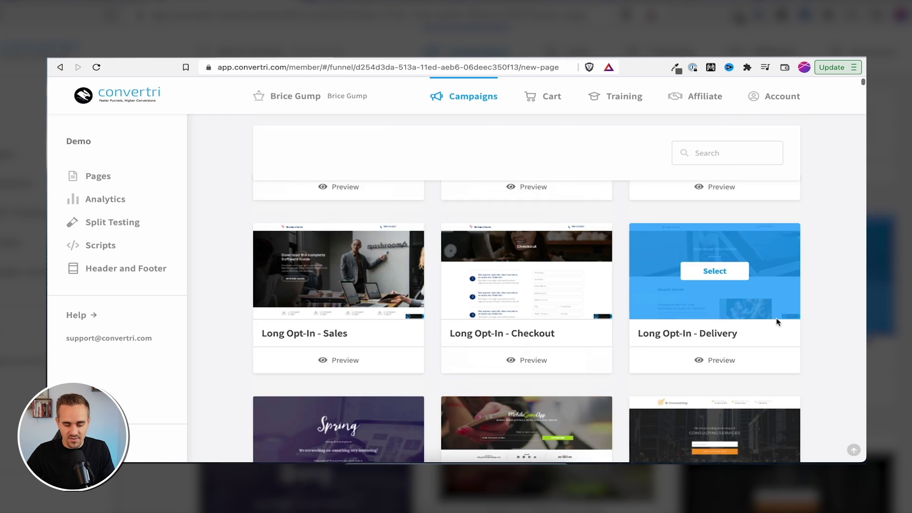
pyautogui.scroll(-10, 777, 319)
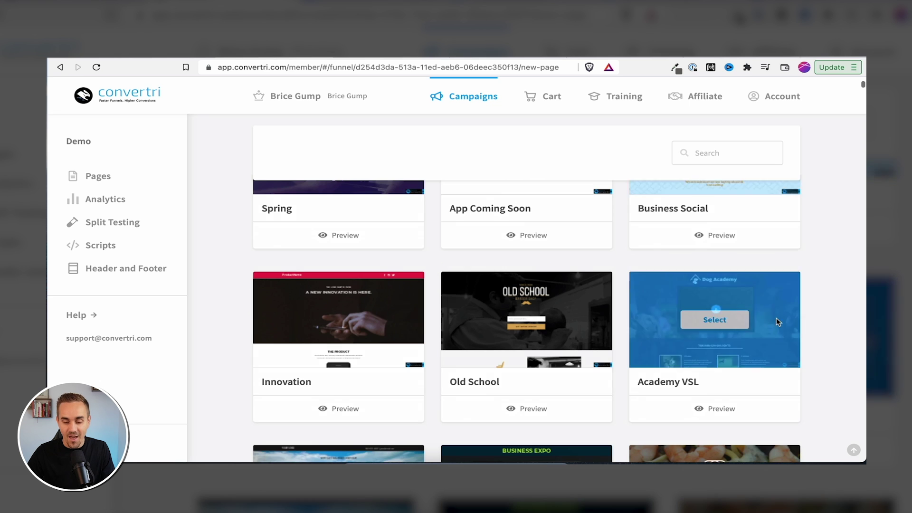
pyautogui.scroll(-3, 776, 318)
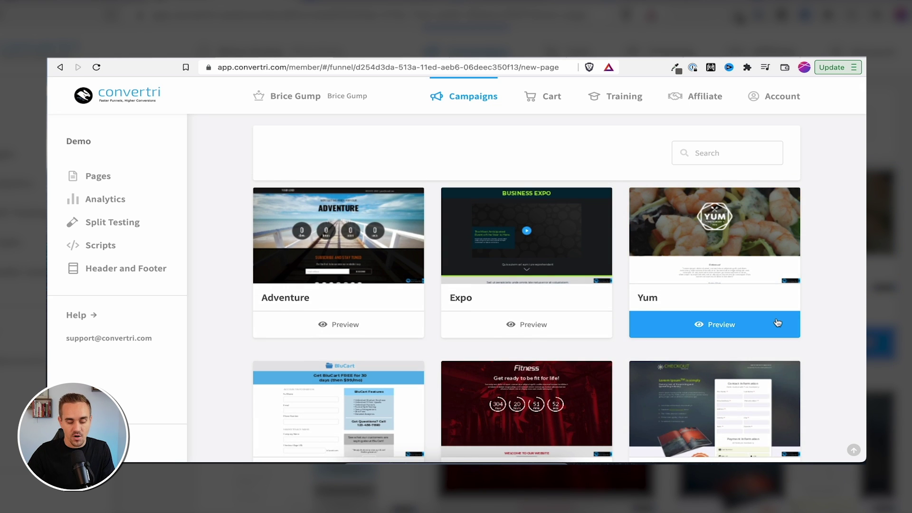
pyautogui.scroll(-2, 778, 323)
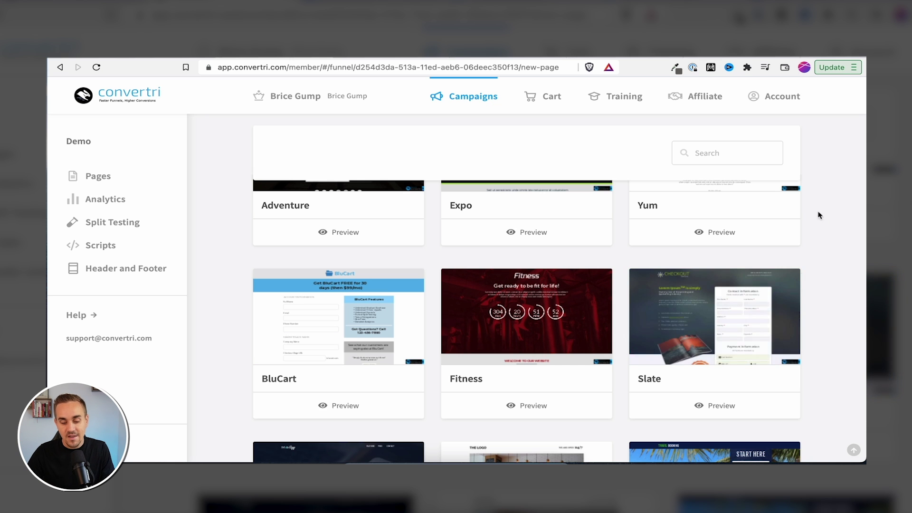
pyautogui.scroll(-6, 818, 213)
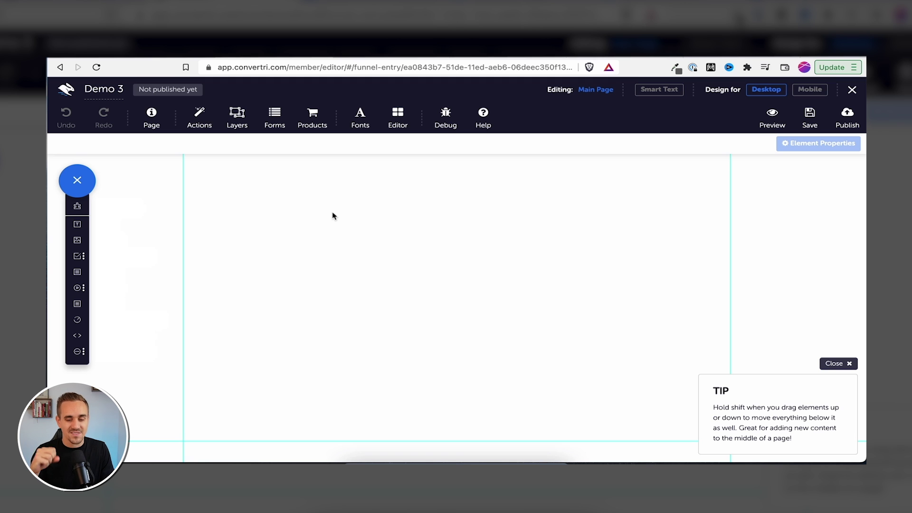
# Review the Demo 3 page's default text styles for Paragraph, Heading 1 and Heading 2, and close the page settings.
pyautogui.click(152, 117)
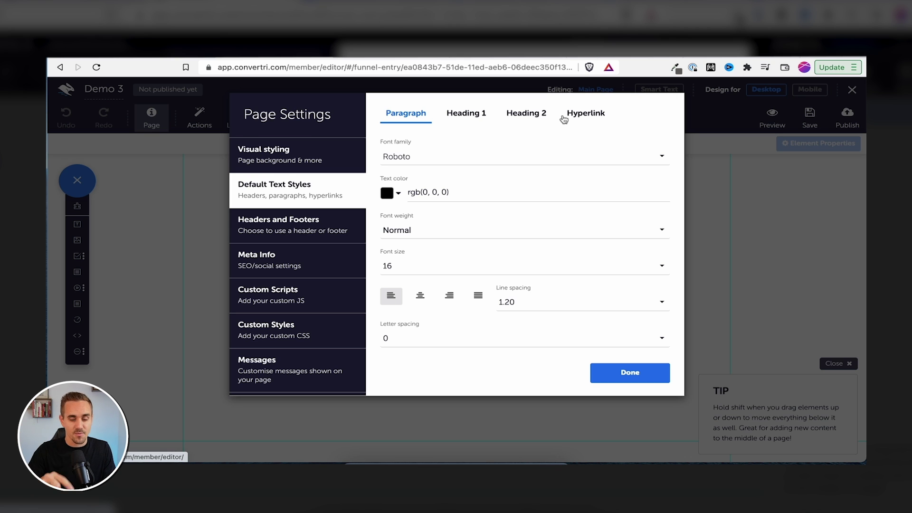
pyautogui.click(485, 115)
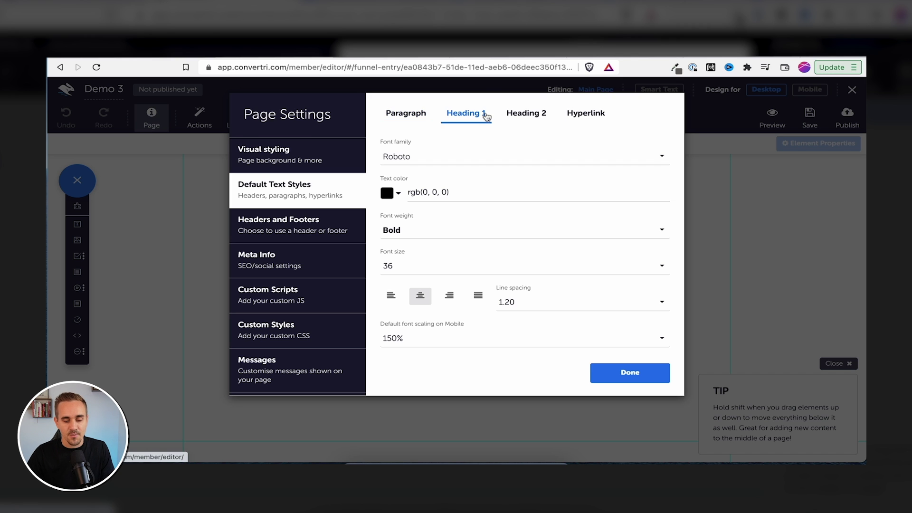
pyautogui.click(527, 118)
pyautogui.click(414, 115)
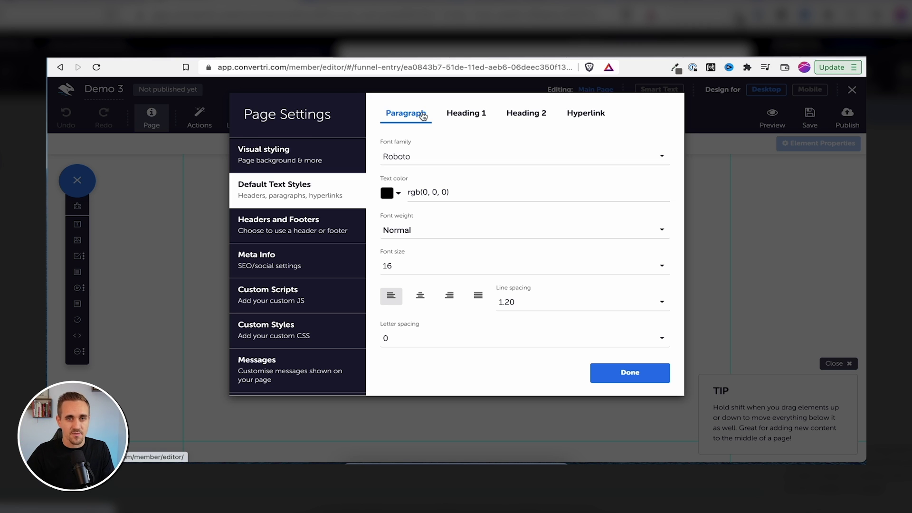
pyautogui.press('Escape')
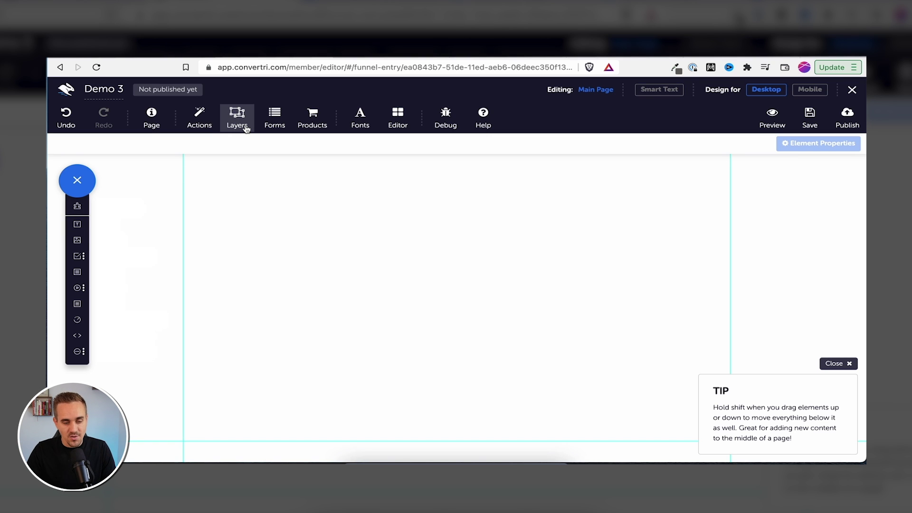
# Browse the saved layers and the Collections templates for headers, footers, hero sections and pricing tables, and close the tip and layers list.
pyautogui.click(246, 127)
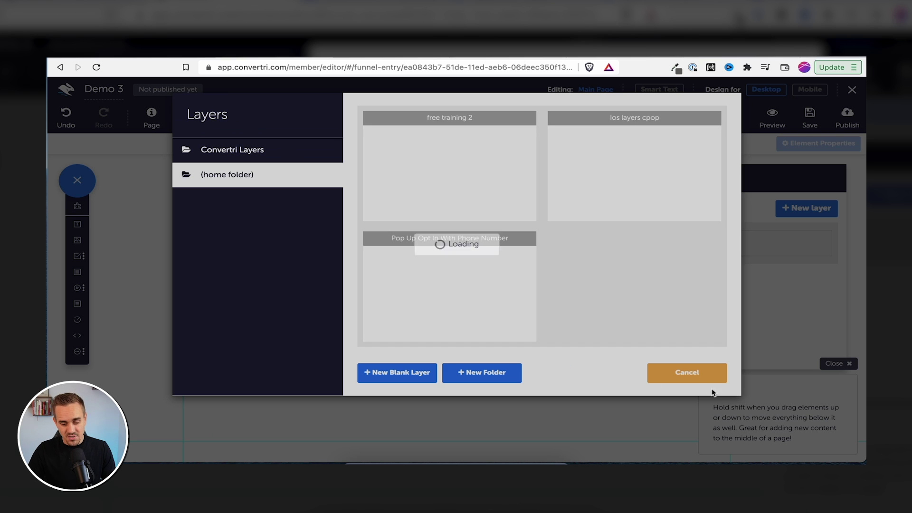
pyautogui.click(689, 378)
pyautogui.click(76, 207)
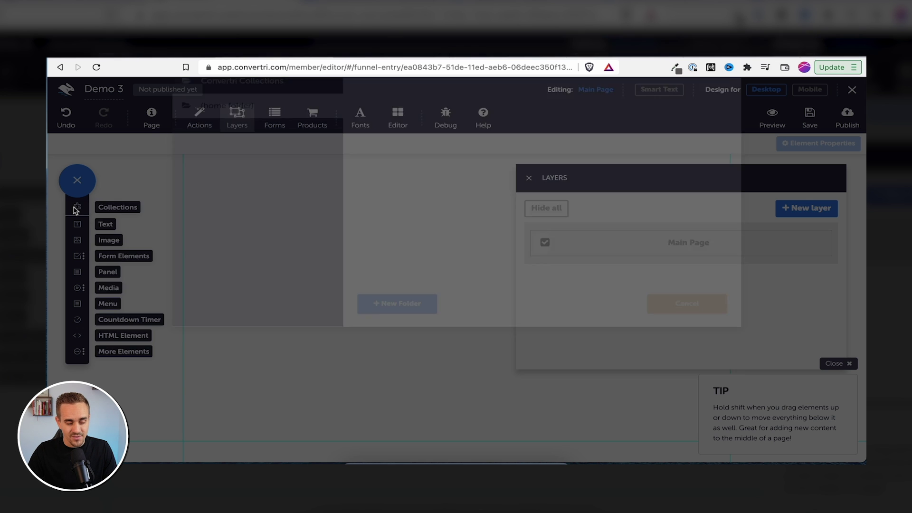
pyautogui.click(278, 158)
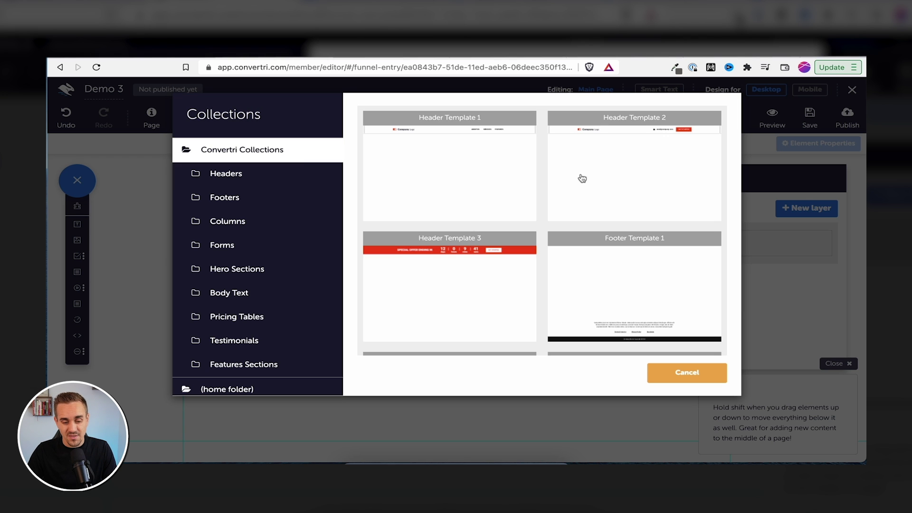
pyautogui.click(245, 180)
pyautogui.click(250, 194)
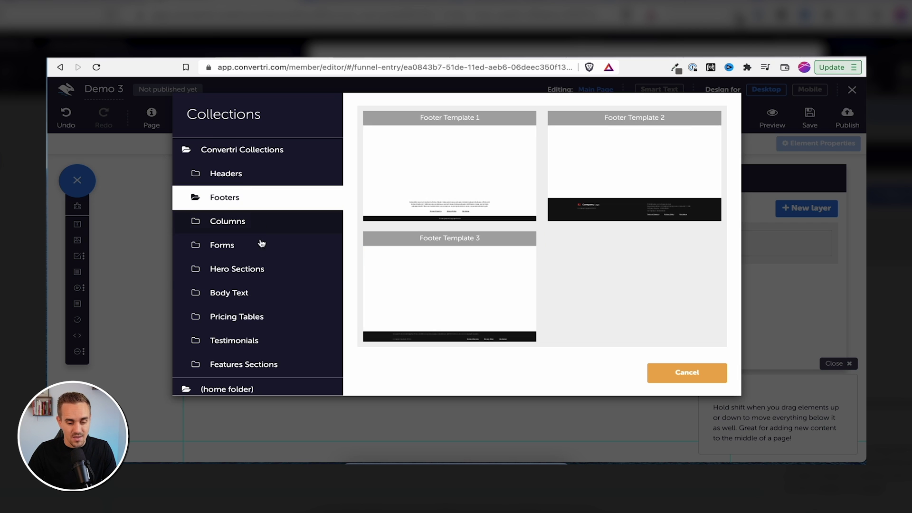
pyautogui.click(264, 264)
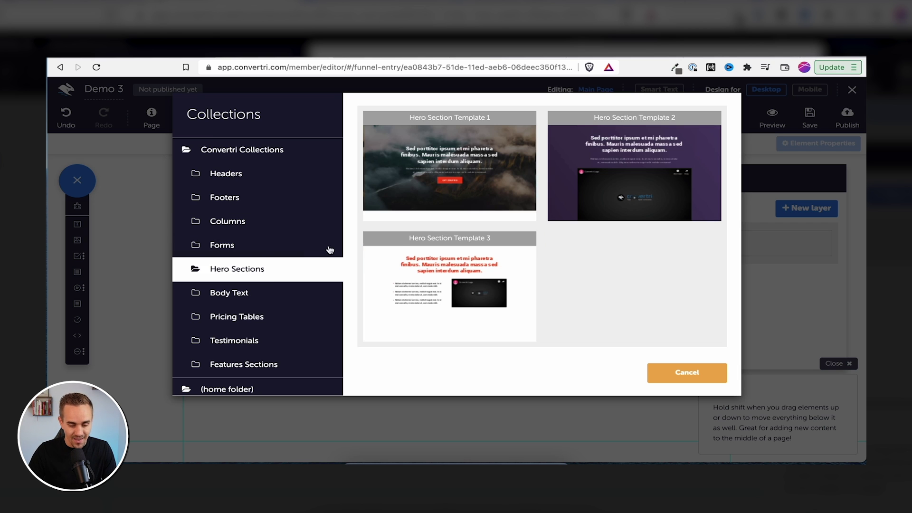
pyautogui.click(277, 320)
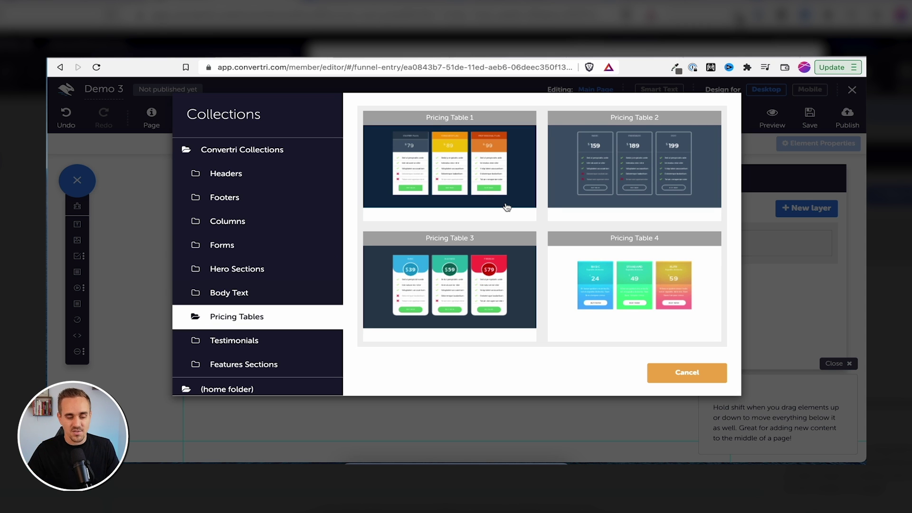
pyautogui.click(716, 372)
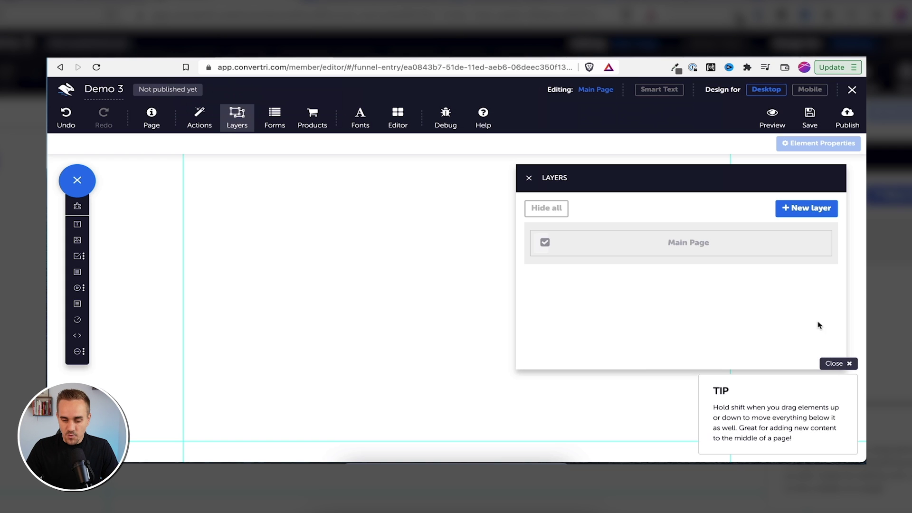
pyautogui.click(856, 371)
pyautogui.click(528, 178)
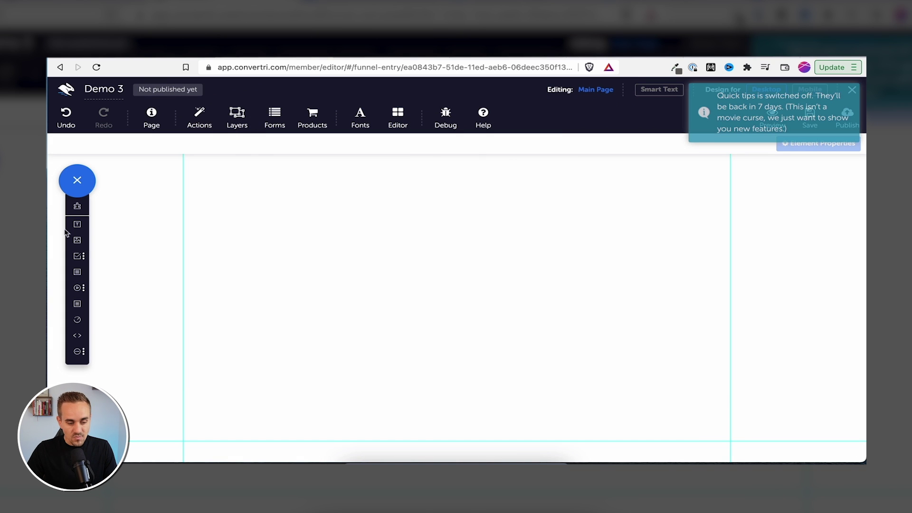
# Add a panel at the top of the Demo 3 page, extend its lower edge down and make it full width, and open its properties.
pyautogui.click(80, 274)
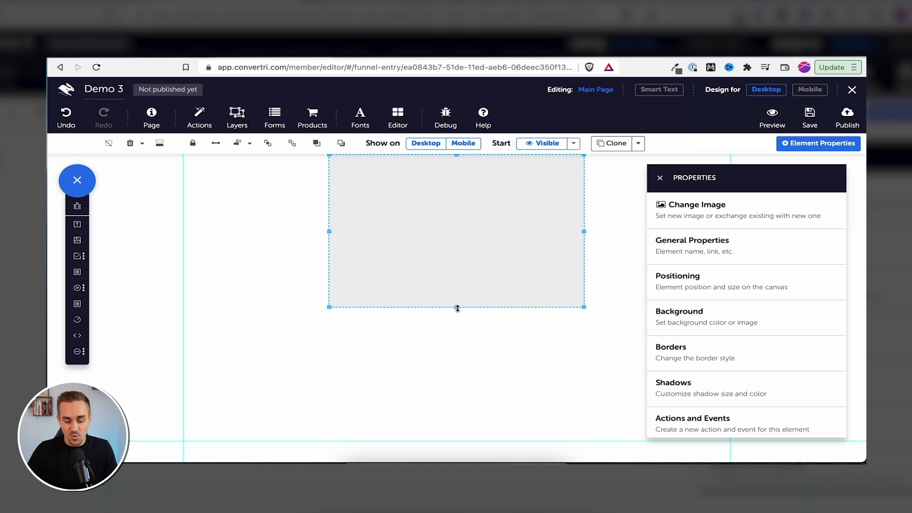
pyautogui.moveTo(457, 307); pyautogui.dragTo(445, 420)
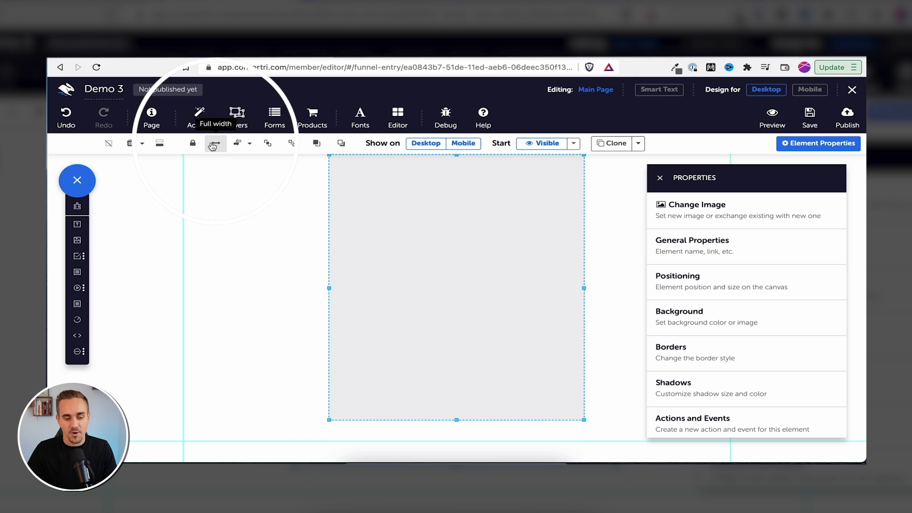
pyautogui.click(216, 143)
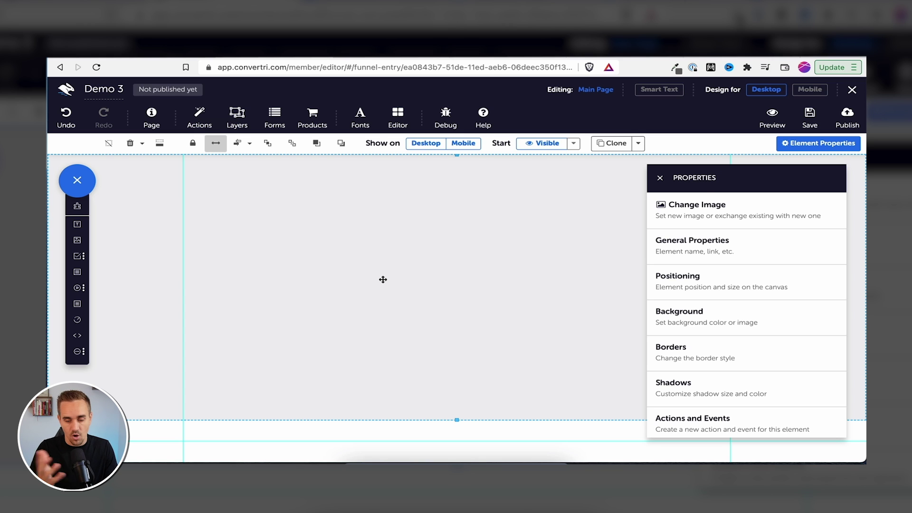
pyautogui.click(658, 178)
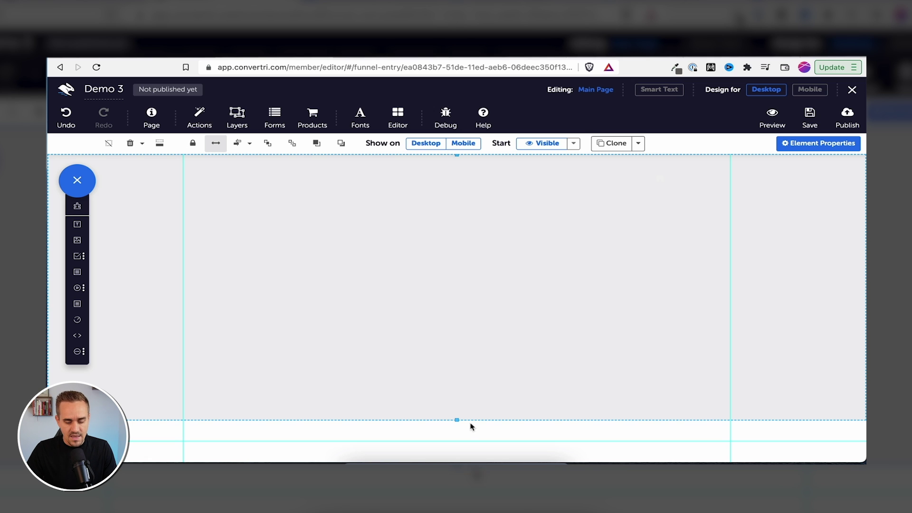
pyautogui.moveTo(457, 421); pyautogui.dragTo(455, 438)
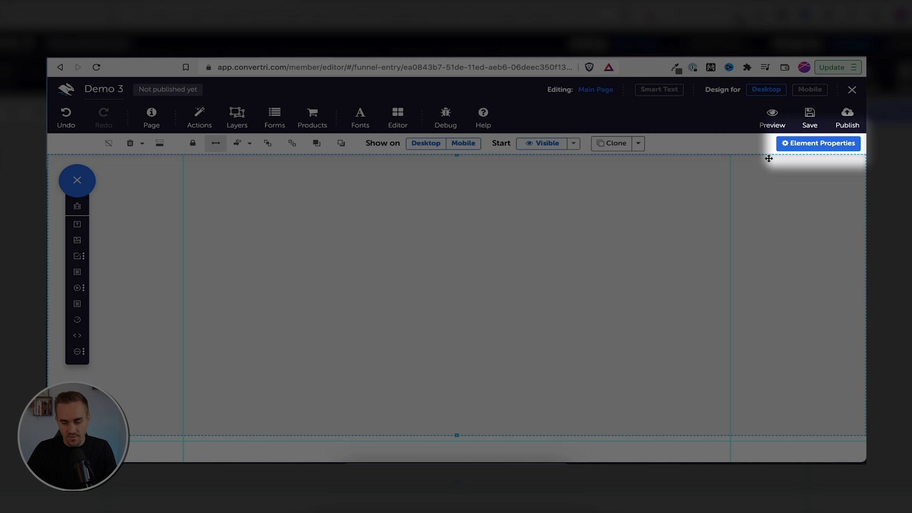
pyautogui.click(791, 144)
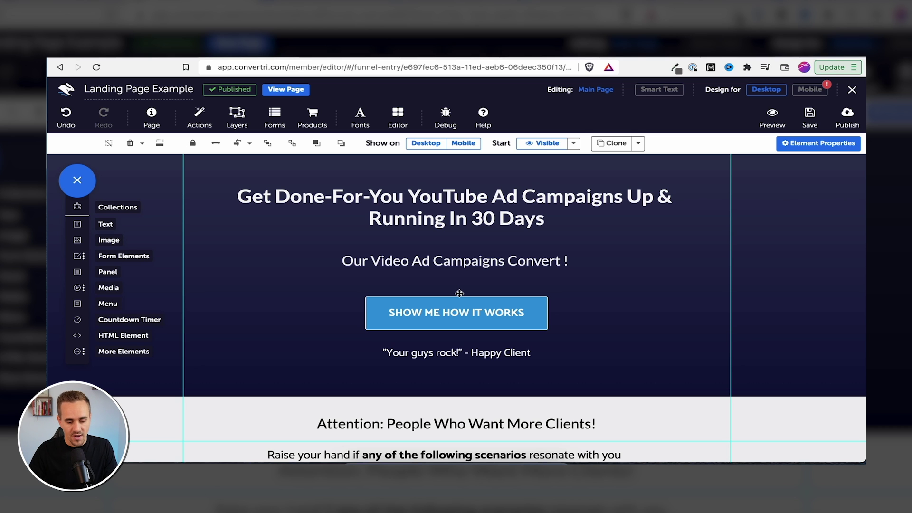
# Examine the Landing Page Example hero elements: the headline, subheading, call-to-action button, client quote and background panel.
pyautogui.click(444, 218)
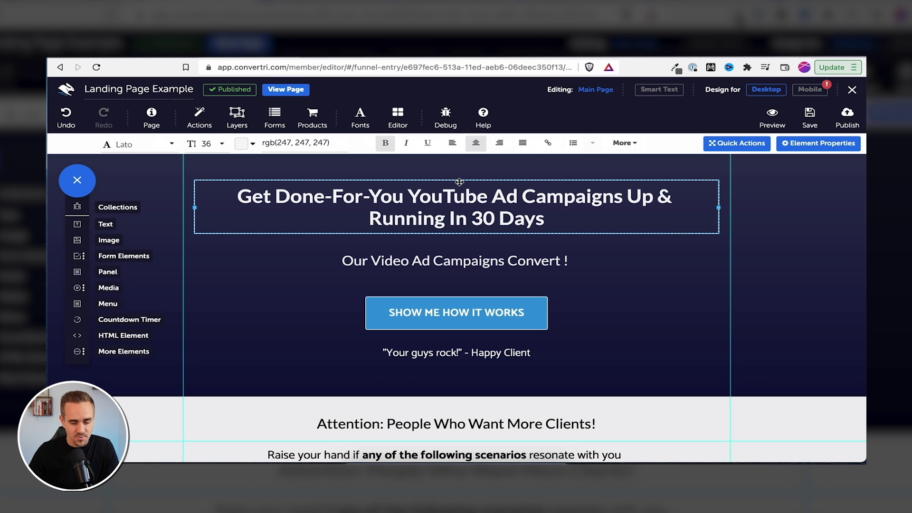
pyautogui.click(440, 253)
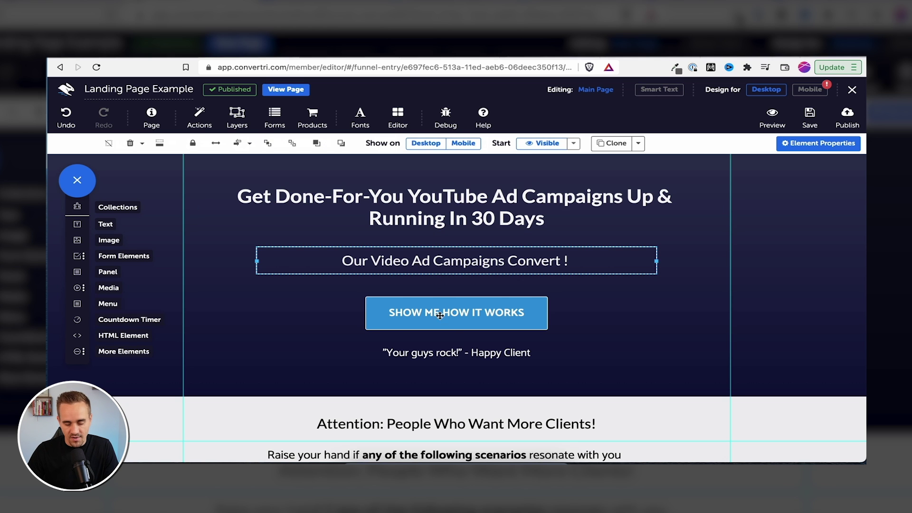
pyautogui.click(443, 318)
pyautogui.click(449, 352)
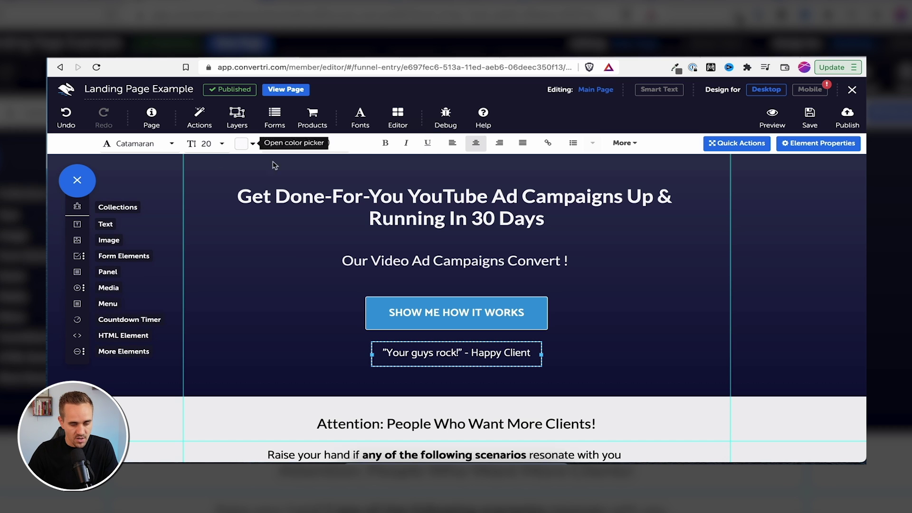
pyautogui.click(238, 177)
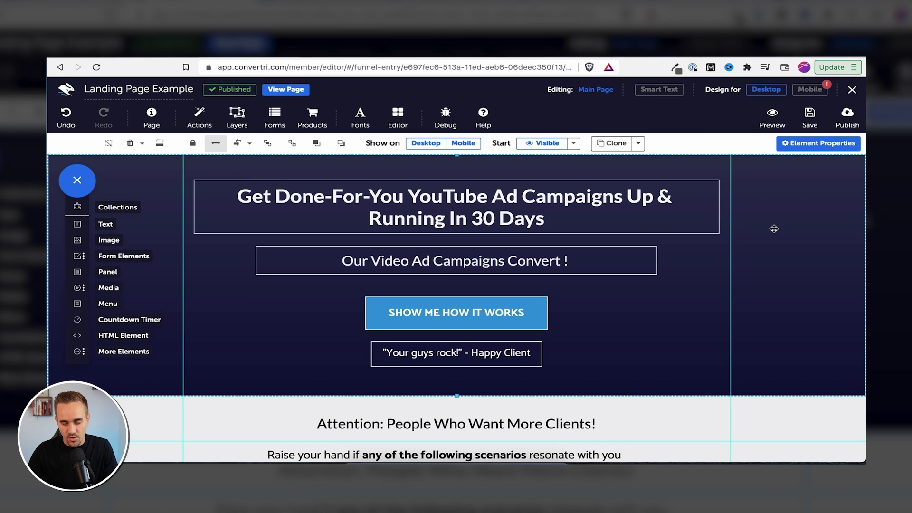
# Move the hero headline slightly down and to the left, and center it horizontally on the page.
pyautogui.click(495, 217)
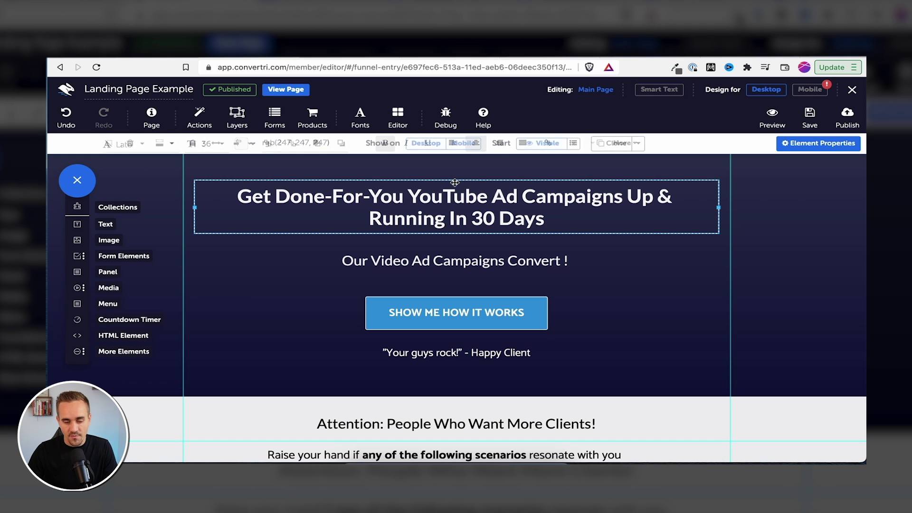
pyautogui.moveTo(455, 183); pyautogui.dragTo(420, 187)
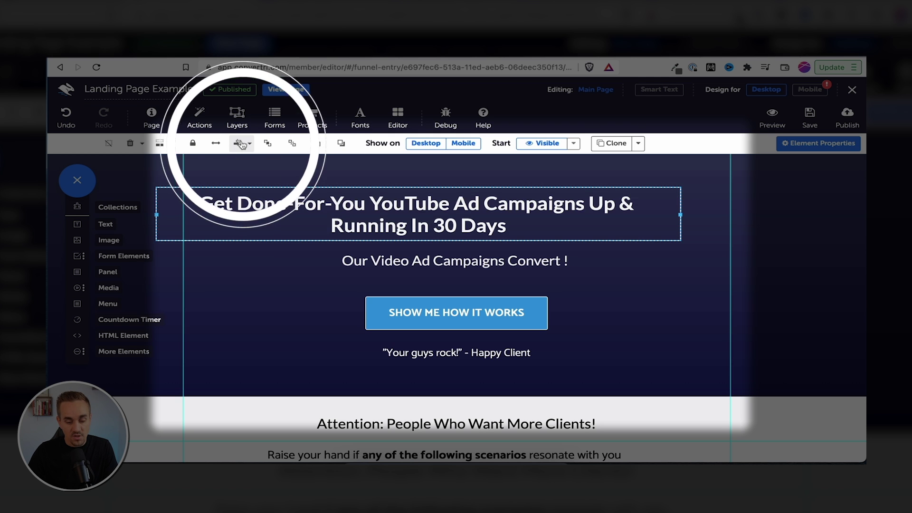
pyautogui.click(241, 143)
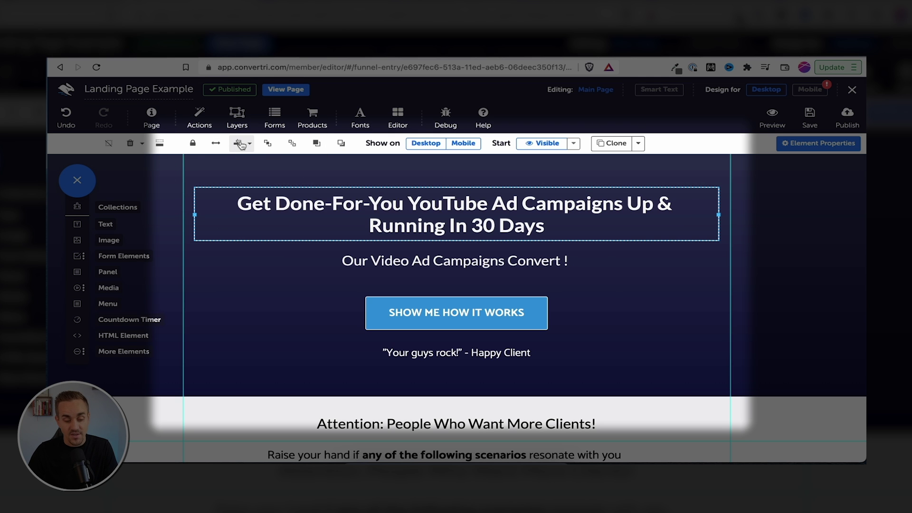
# Look at the multi-selection alignment options for the hero headline and subheading.
pyautogui.click(409, 265)
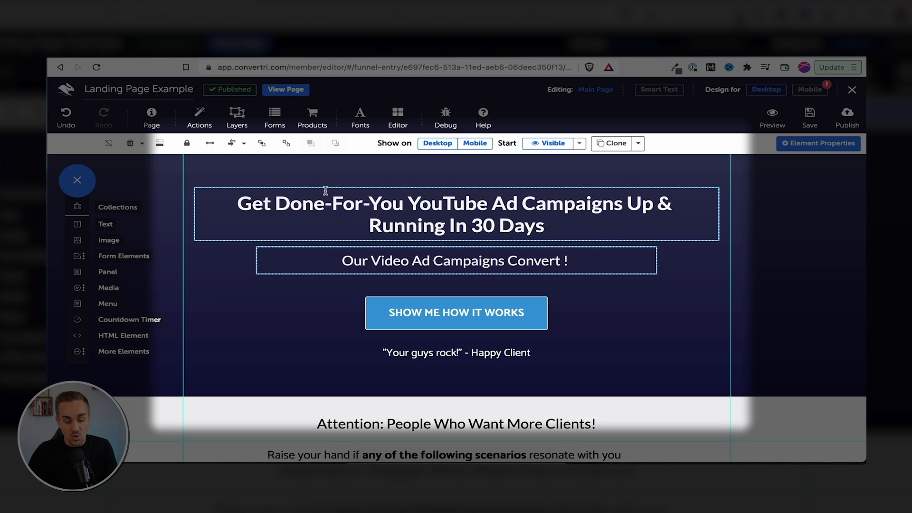
pyautogui.click(244, 143)
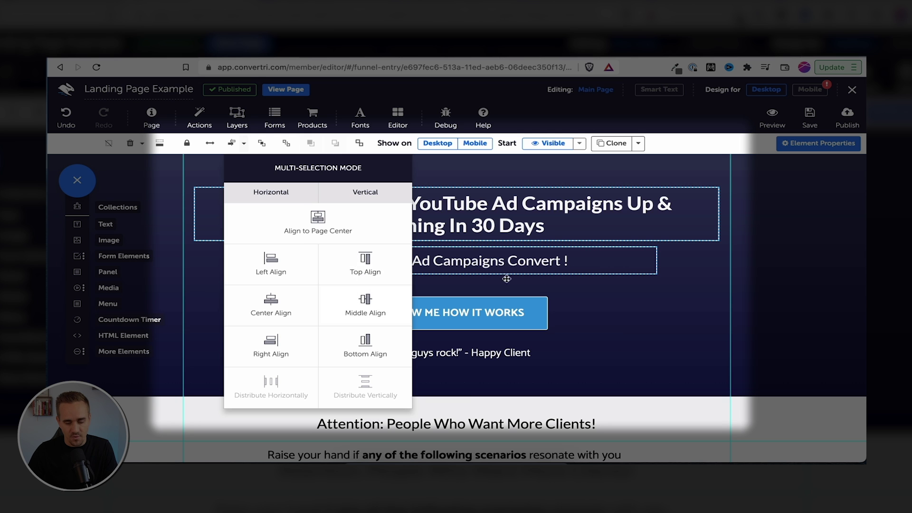
pyautogui.click(622, 348)
# Ungroup the four scenario text blocks below the "Attention: People Who Want More Clients!" heading.
pyautogui.scroll(-5, 623, 361)
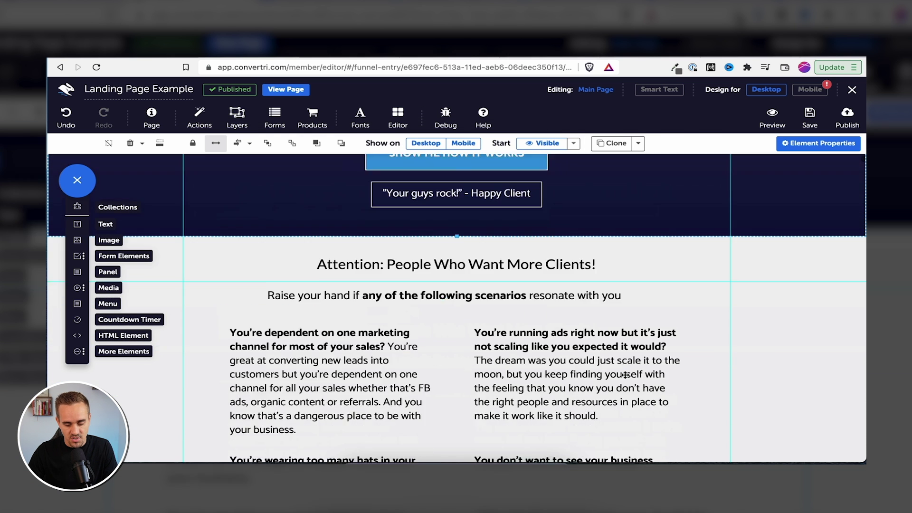
pyautogui.scroll(-1, 625, 375)
pyautogui.click(540, 254)
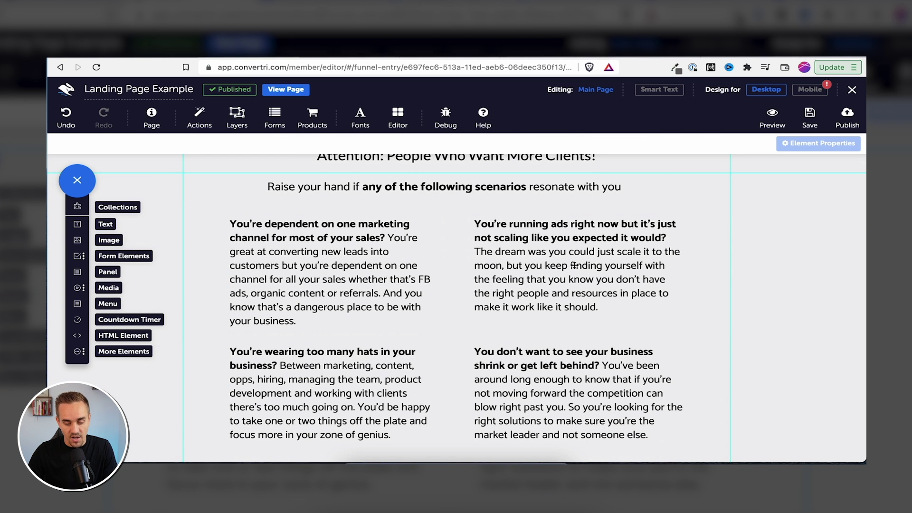
pyautogui.click(359, 143)
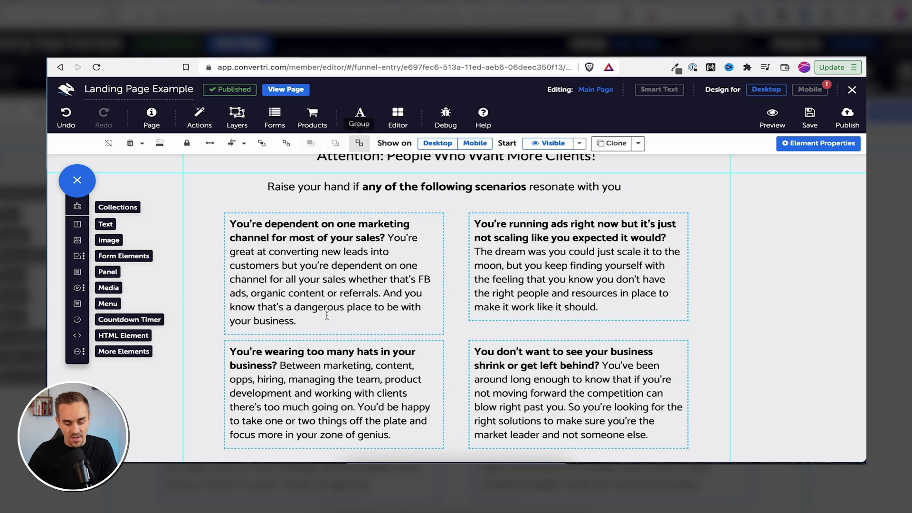
# Move the "dependent on one marketing channel", "too many hats" and "get left behind" text blocks out of alignment with each other.
pyautogui.click(236, 216)
pyautogui.moveTo(236, 215); pyautogui.dragTo(186, 215)
pyautogui.click(366, 348)
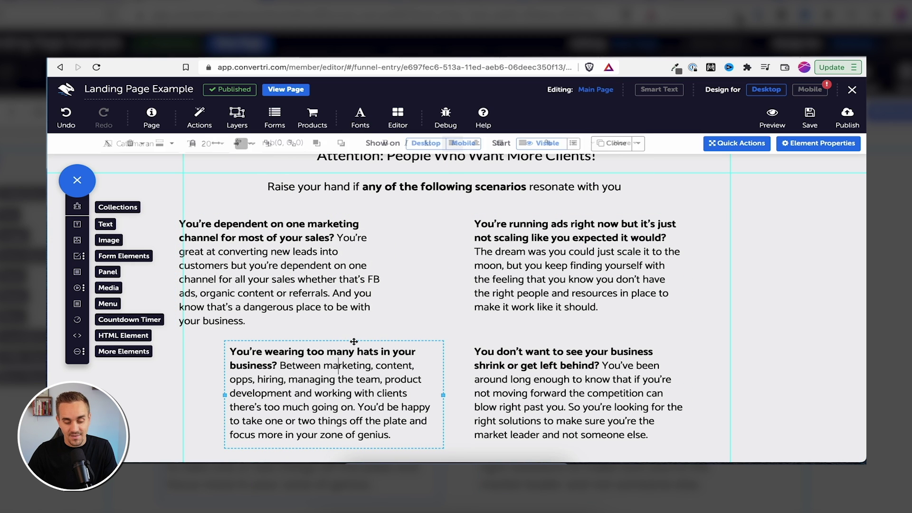
pyautogui.moveTo(366, 347); pyautogui.dragTo(574, 364)
pyautogui.click(526, 352)
pyautogui.click(589, 247)
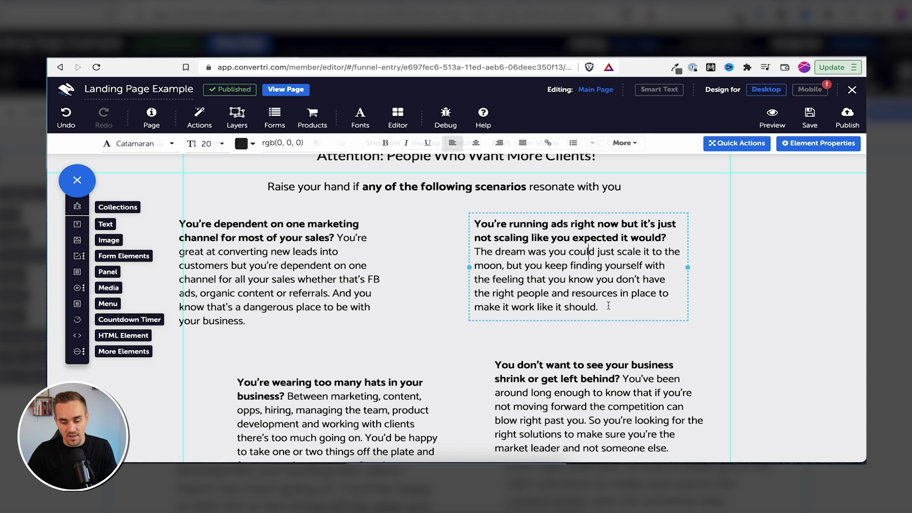
# Move the "dependent on one marketing channel" block back to the right and top-align it with the "running ads right now" block.
pyautogui.click(340, 269)
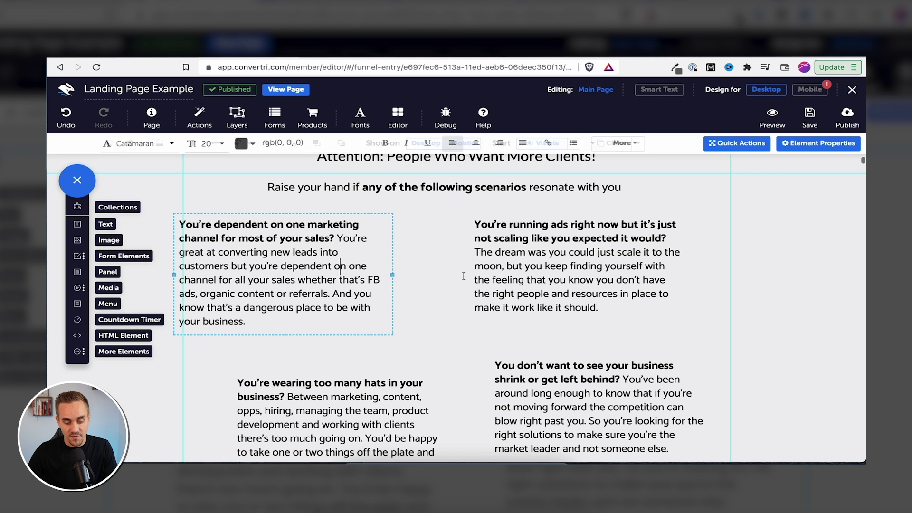
pyautogui.moveTo(303, 213); pyautogui.dragTo(350, 219)
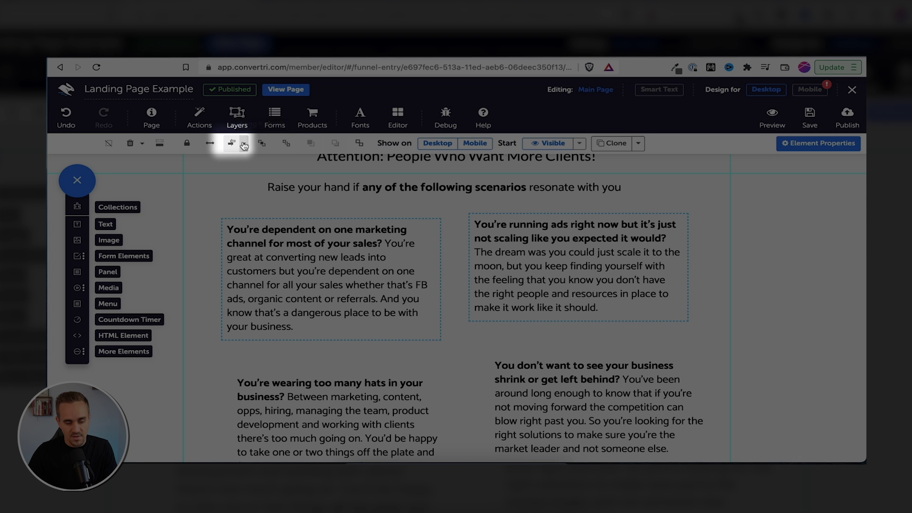
pyautogui.click(233, 143)
pyautogui.click(364, 268)
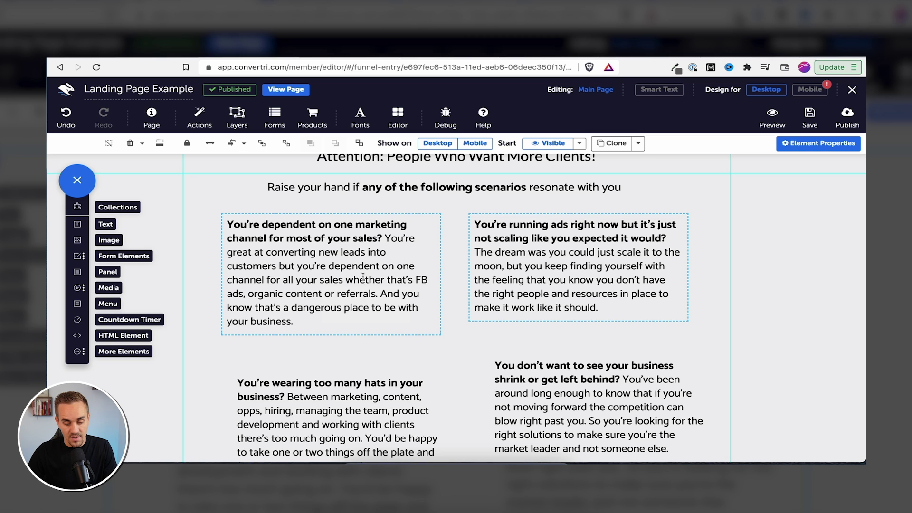
# Left-align the "wearing too many hats" block with the "dependent on one marketing channel" block above it.
pyautogui.keyDown('shift'); pyautogui.click(371, 383); pyautogui.keyUp('shift')
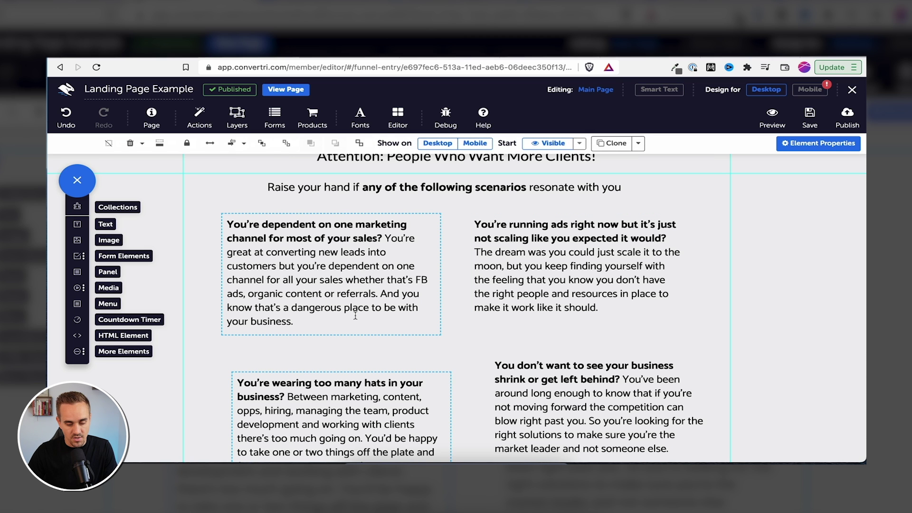
pyautogui.click(243, 143)
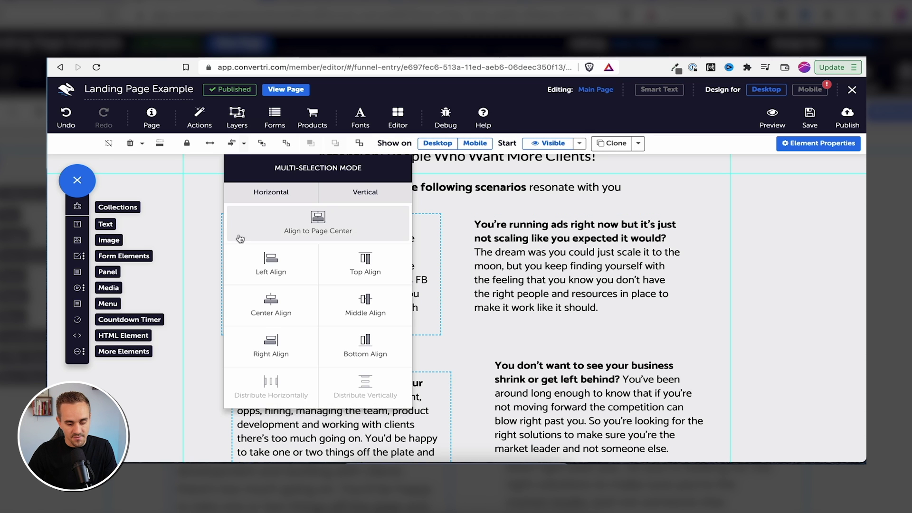
pyautogui.click(266, 267)
# Top-align the "wearing too many hats" text block with the "shrink or get left behind" block.
pyautogui.click(484, 389)
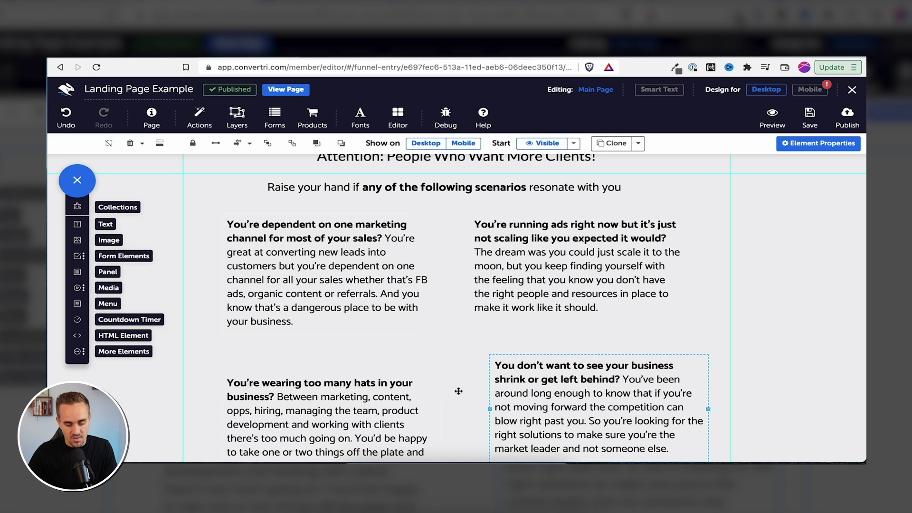
pyautogui.keyDown('shift'); pyautogui.click(392, 398); pyautogui.keyUp('shift')
pyautogui.click(238, 143)
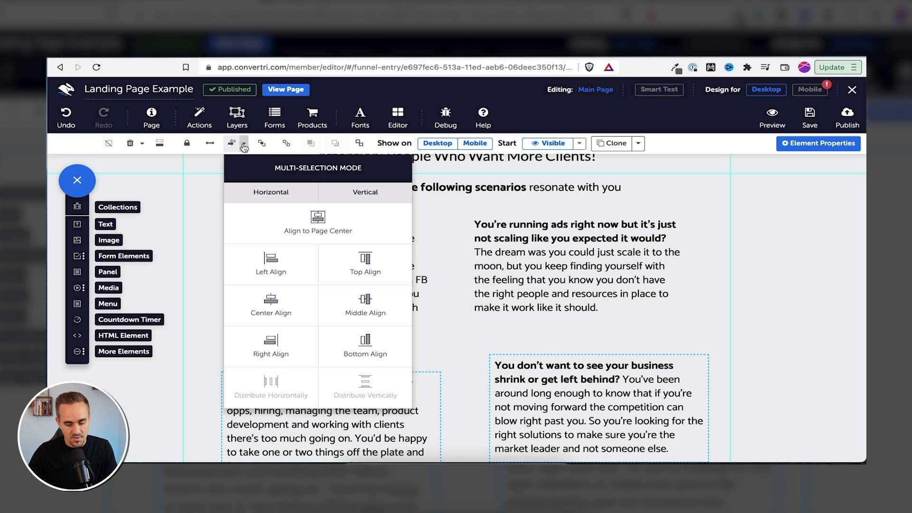
pyautogui.click(361, 266)
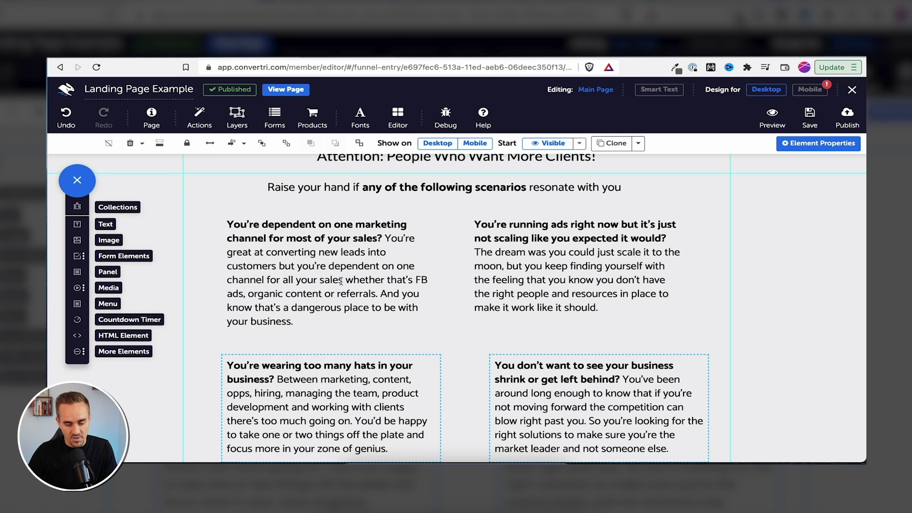
# Left-align the "shrink or get left behind" block with the "running ads right now" block above it and group all four scenario blocks.
pyautogui.click(341, 280)
pyautogui.keyDown('shift'); pyautogui.click(588, 281); pyautogui.keyUp('shift')
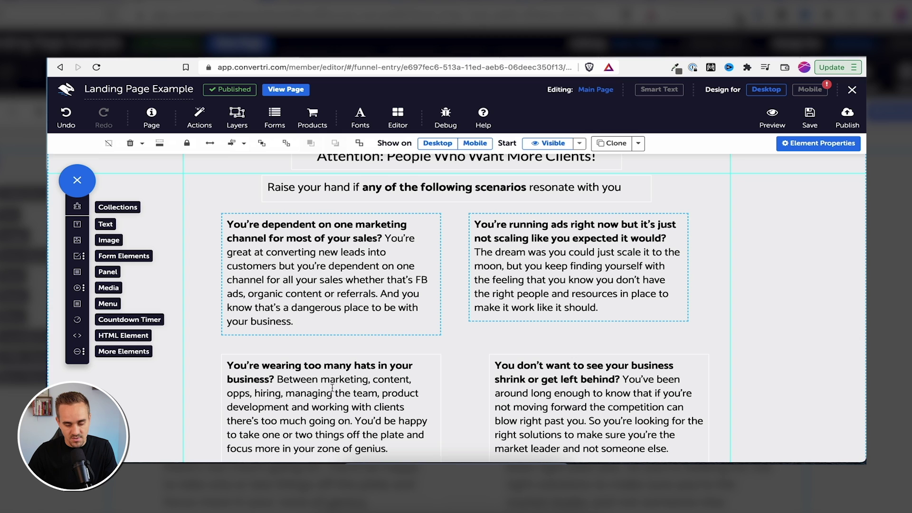
pyautogui.click(510, 382)
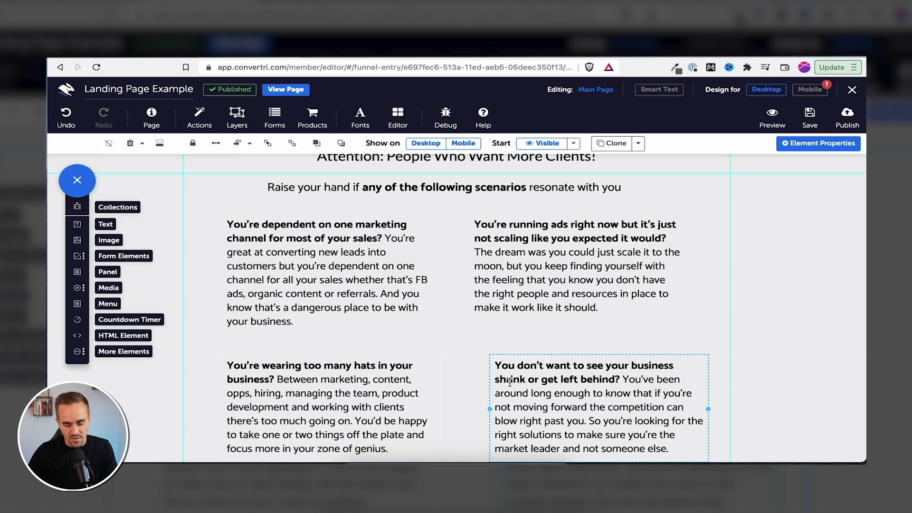
pyautogui.keyDown('shift'); pyautogui.click(489, 285); pyautogui.keyUp('shift')
pyautogui.click(243, 143)
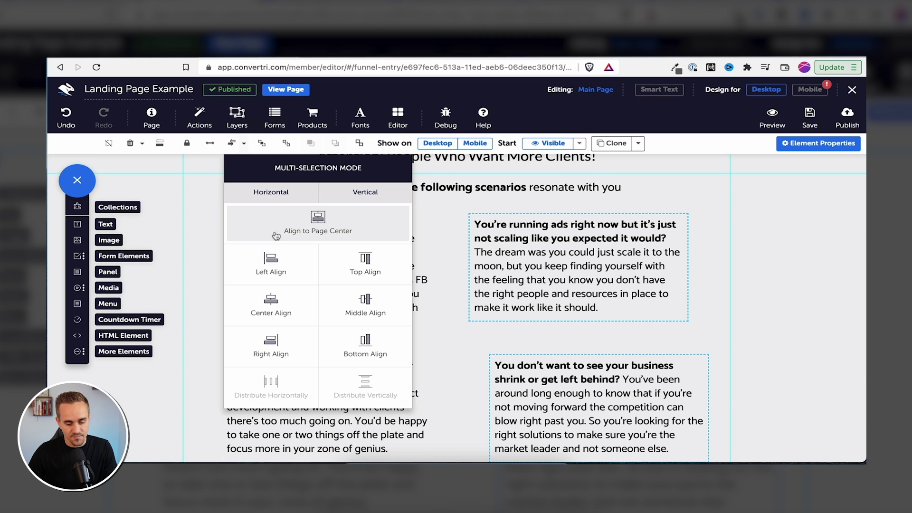
pyautogui.click(273, 275)
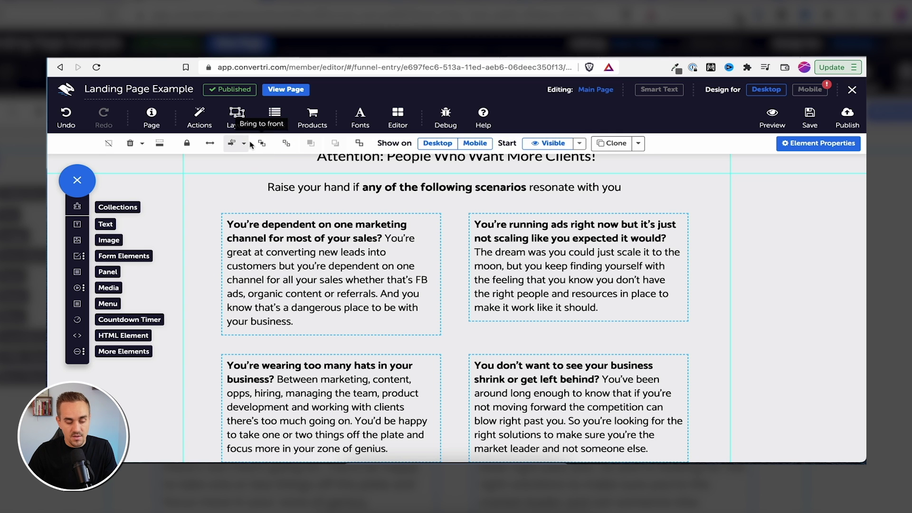
pyautogui.click(354, 144)
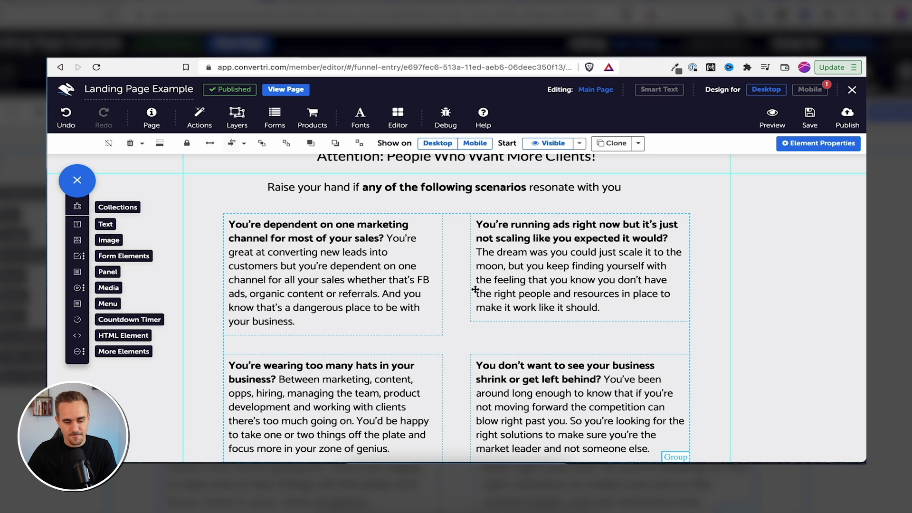
# Move the "Get Done-For-You YouTube Ad Campaigns" headline slightly right and shift the blue button and client quote up beneath the subheading.
pyautogui.scroll(5, 475, 289)
pyautogui.click(434, 226)
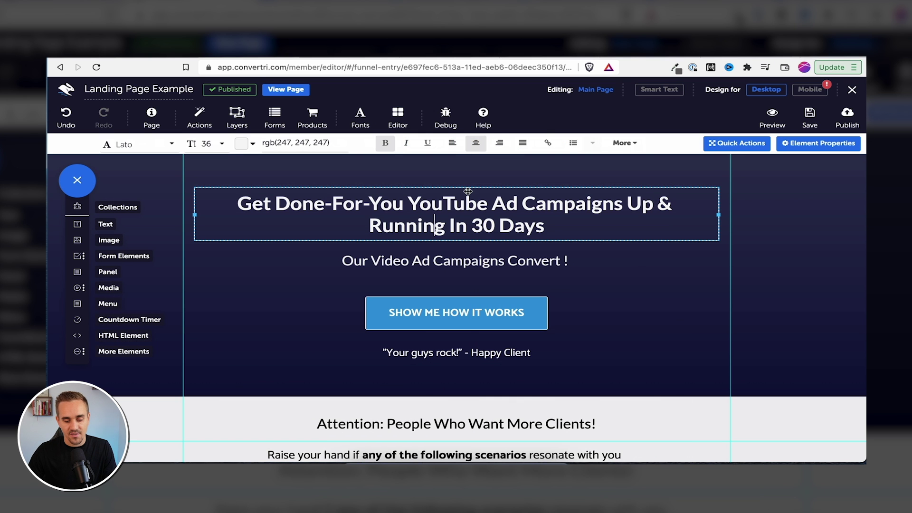
pyautogui.moveTo(468, 191); pyautogui.dragTo(507, 176)
pyautogui.moveTo(492, 281); pyautogui.dragTo(492, 270)
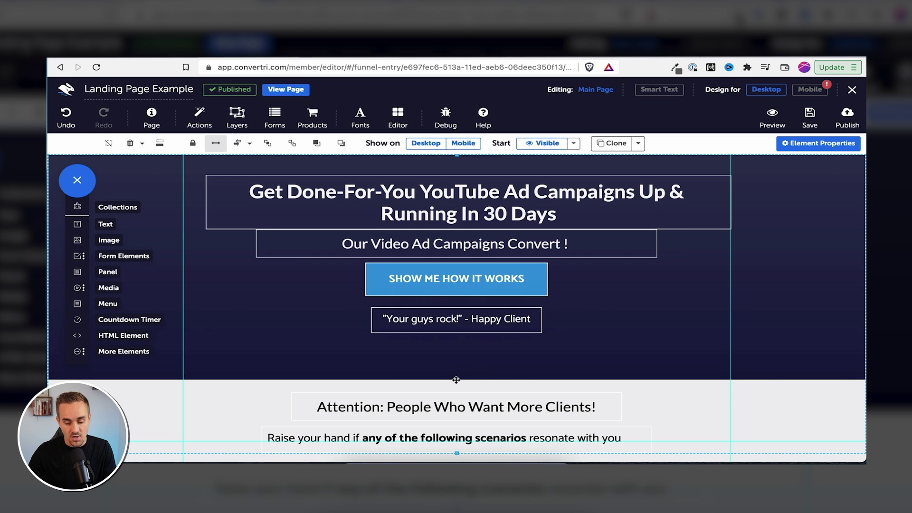
# Nudge the "Attention: People Who Want More Clients!" heading down and shorten the dark hero panel by raising its lower edge.
pyautogui.click(450, 397)
pyautogui.moveTo(451, 395)
pyautogui.mouseDown()
pyautogui.moveTo(445, 413)
pyautogui.moveTo(450, 397)
pyautogui.mouseUp()
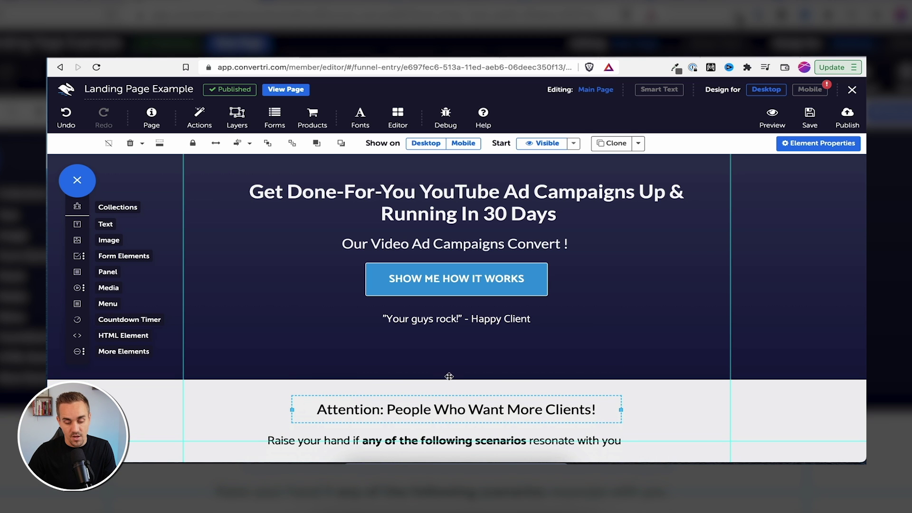
pyautogui.click(451, 378)
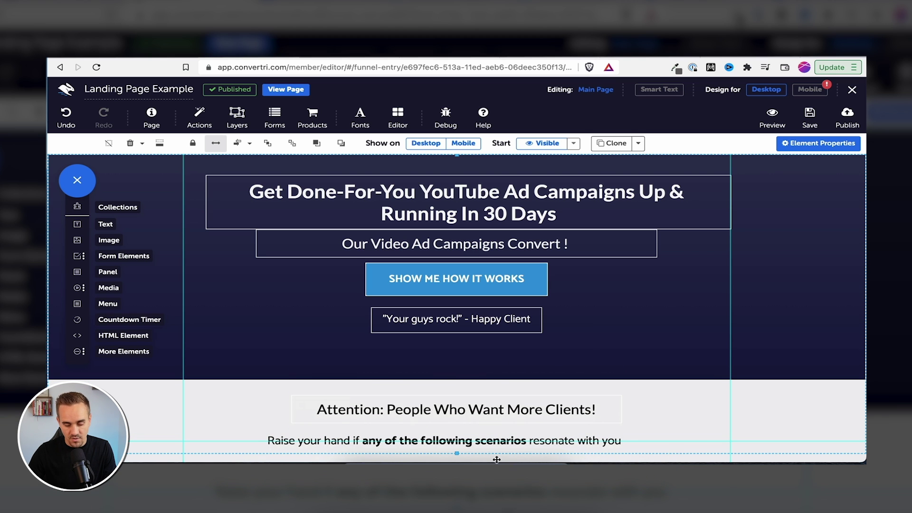
pyautogui.moveTo(458, 455); pyautogui.dragTo(484, 351)
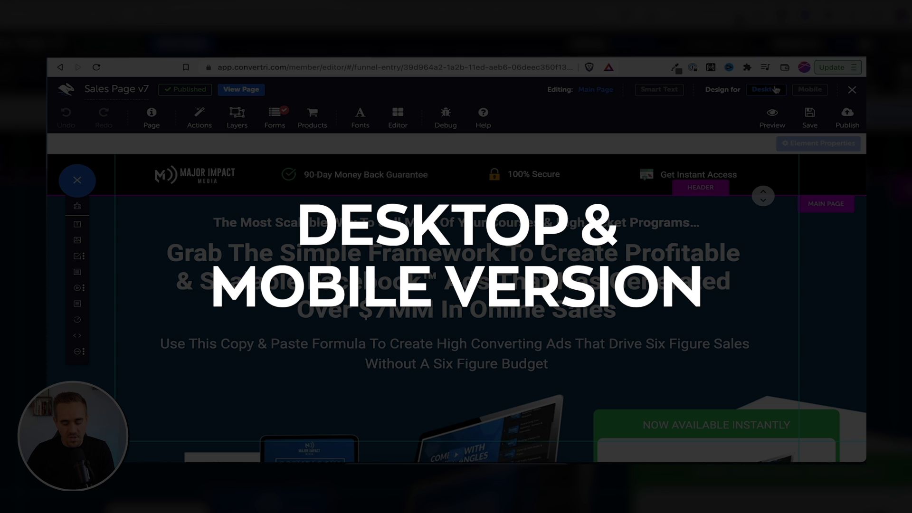
# Switch the Sales Page v7 editor to the mobile design and review the mobile layout of its headline, offer button and body copy.
pyautogui.click(803, 90)
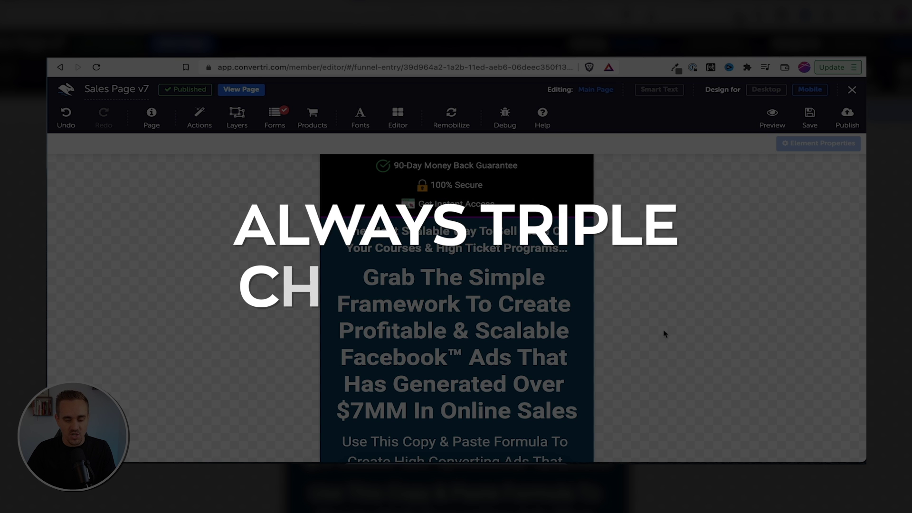
pyautogui.scroll(-5, 664, 334)
pyautogui.scroll(-10, 664, 334)
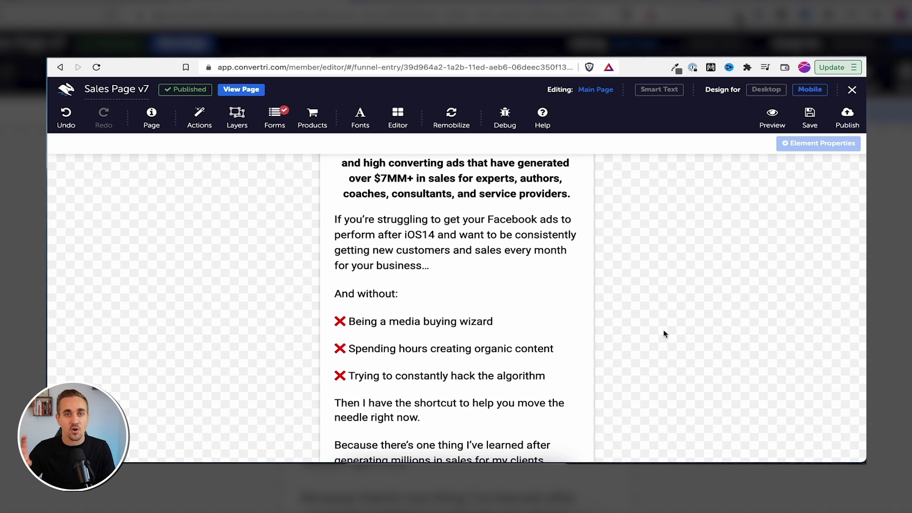
pyautogui.scroll(10, 664, 334)
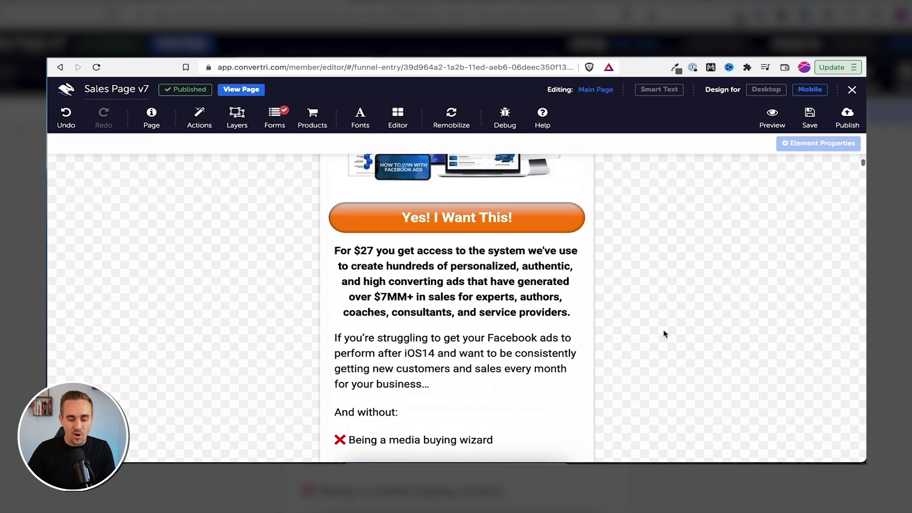
pyautogui.scroll(-1, 664, 334)
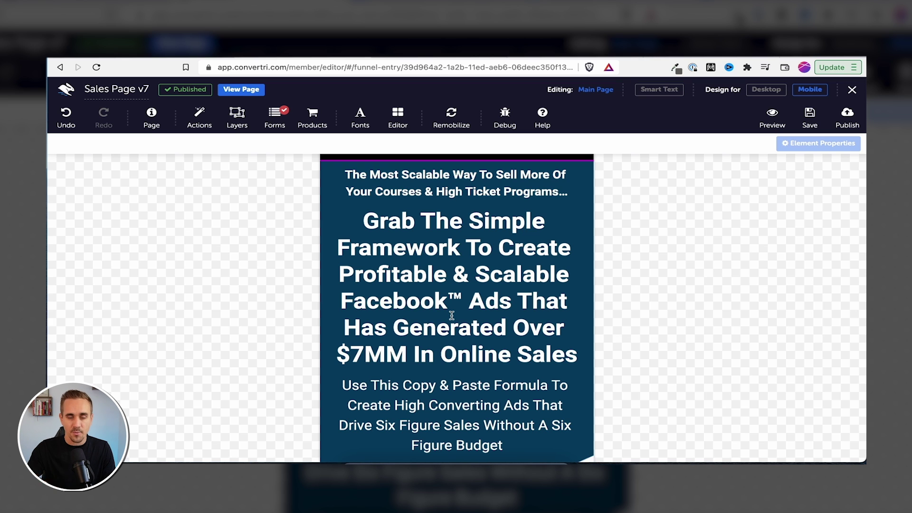
# Open the page settings and review the SEO meta info, the header and footer options, and the favicon image under visual styling.
pyautogui.click(162, 121)
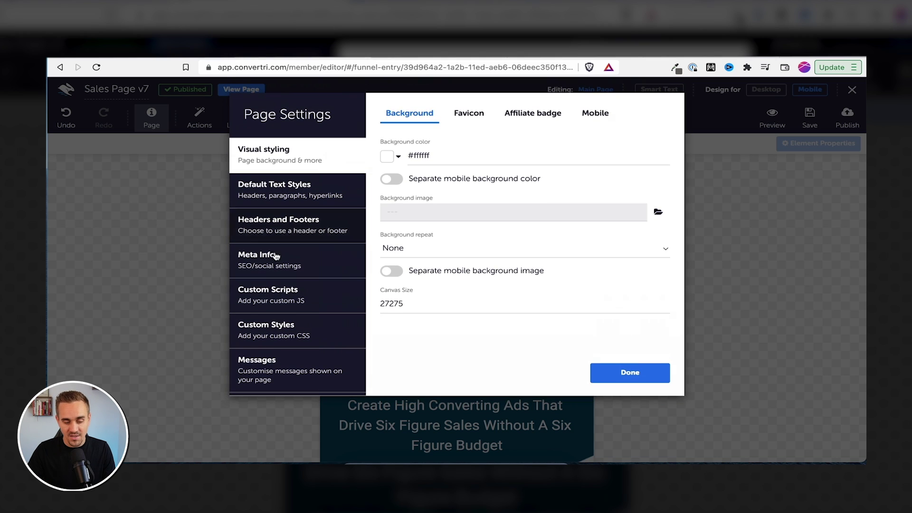
pyautogui.click(284, 282)
pyautogui.click(373, 253)
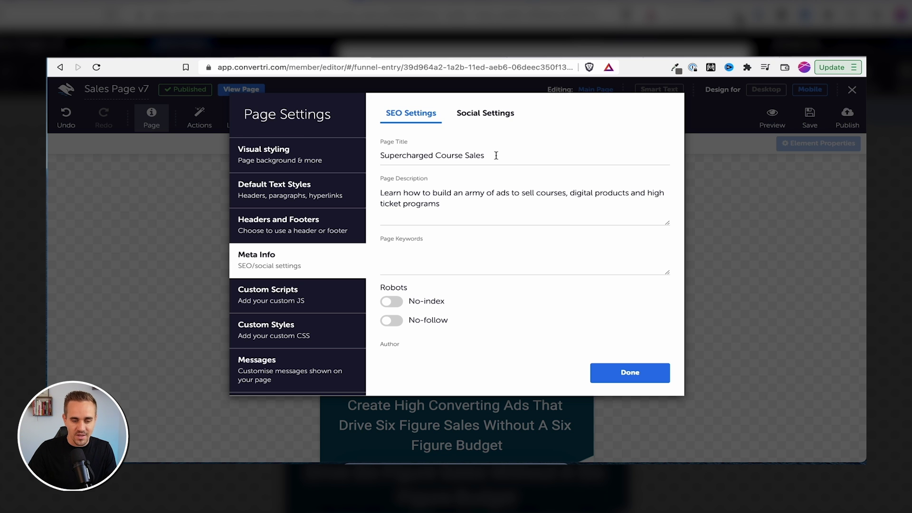
pyautogui.click(299, 224)
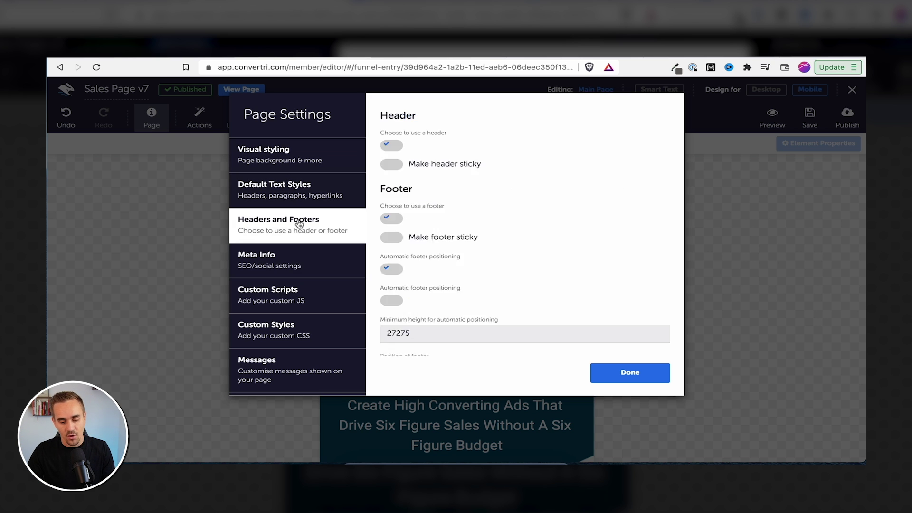
pyautogui.click(303, 151)
pyautogui.click(473, 113)
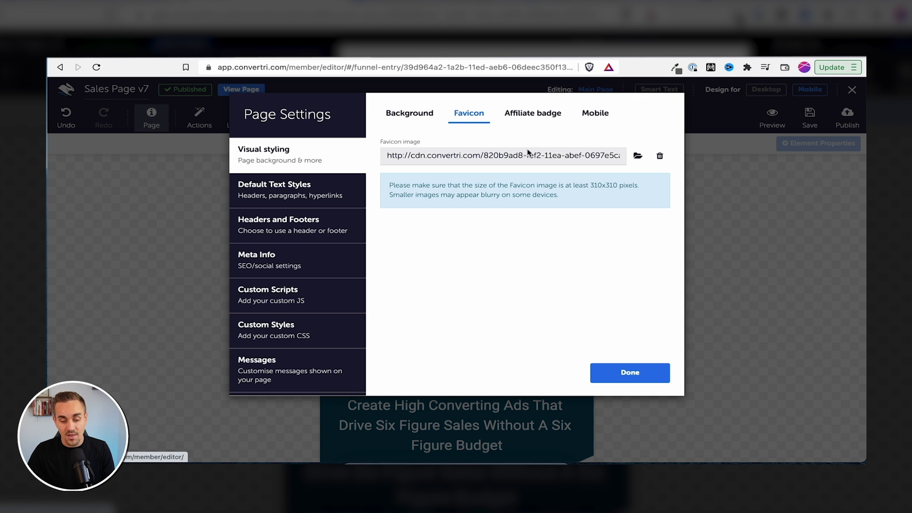